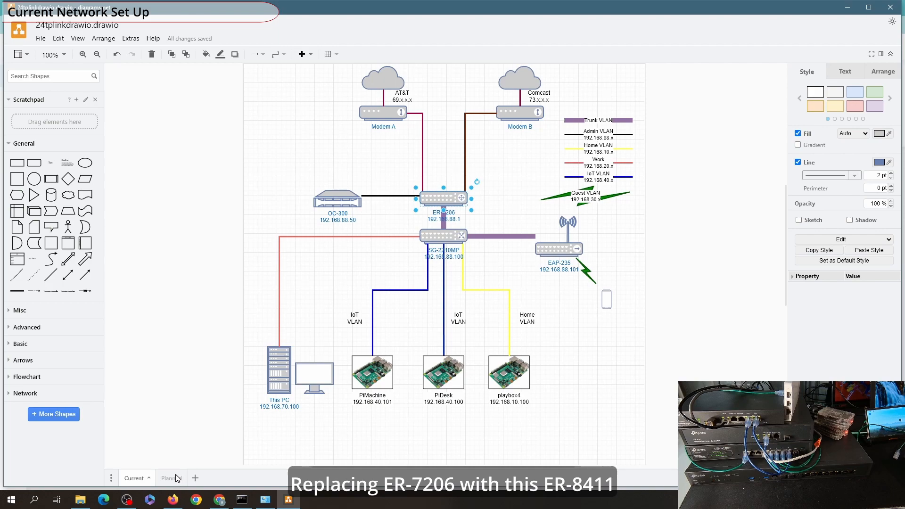
Step: Compare the gateway router on the Current and Planned pages of the network diagram
left_click(438, 201)
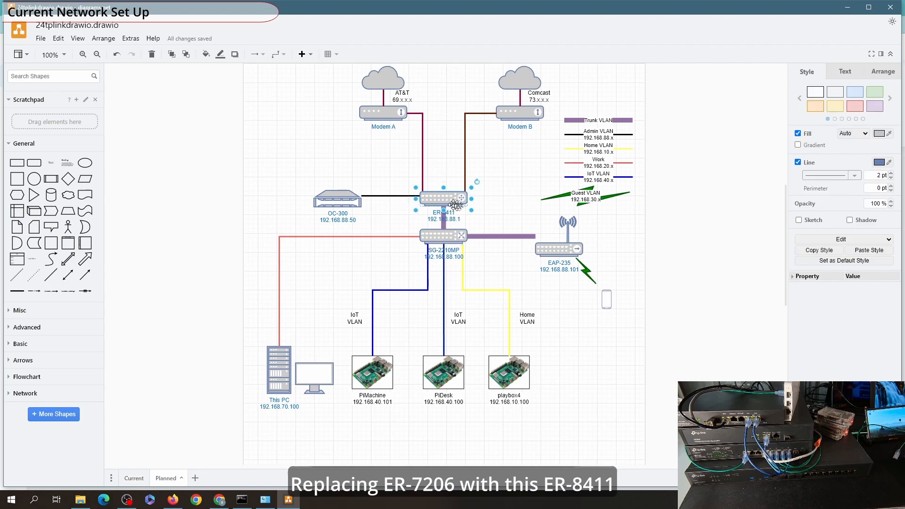
left_click(493, 201)
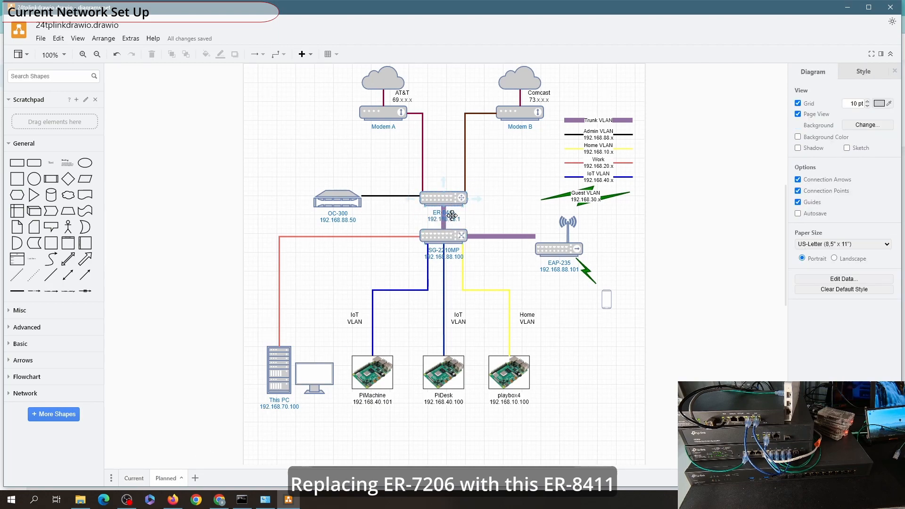
left_click(440, 200)
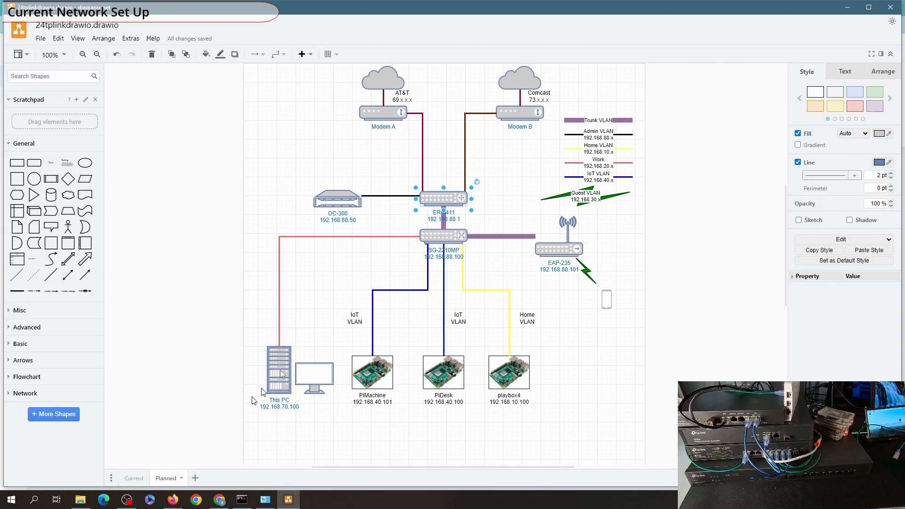
left_click(134, 478)
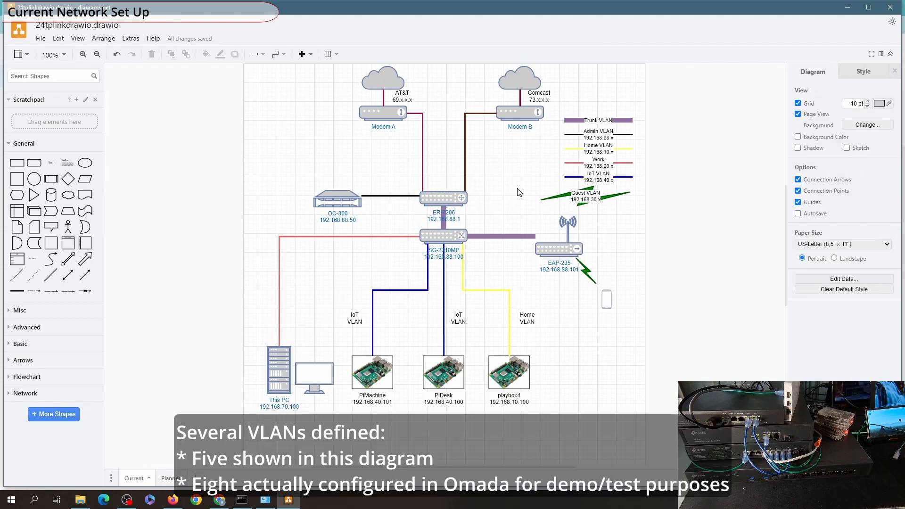
left_click(170, 478)
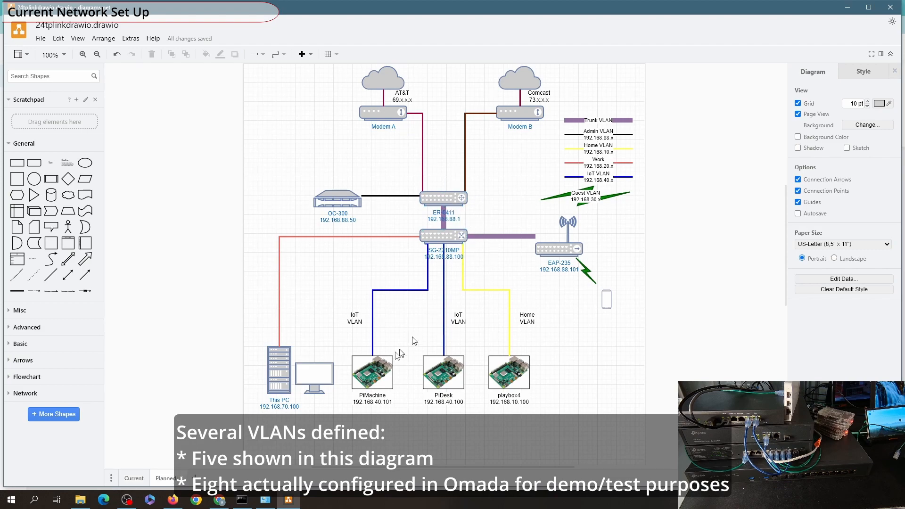
Step: Switch to the Omada Controller in the browser and review its device list and connected clients
left_click(220, 501)
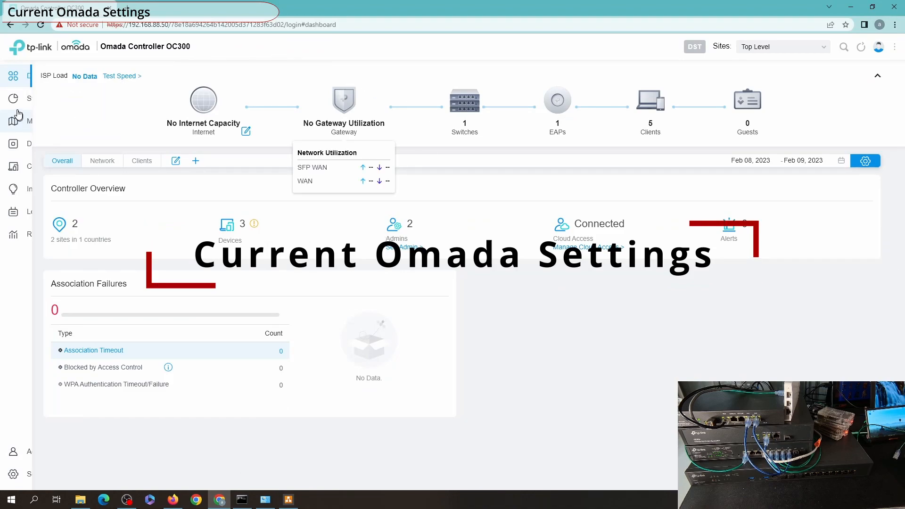
left_click(27, 144)
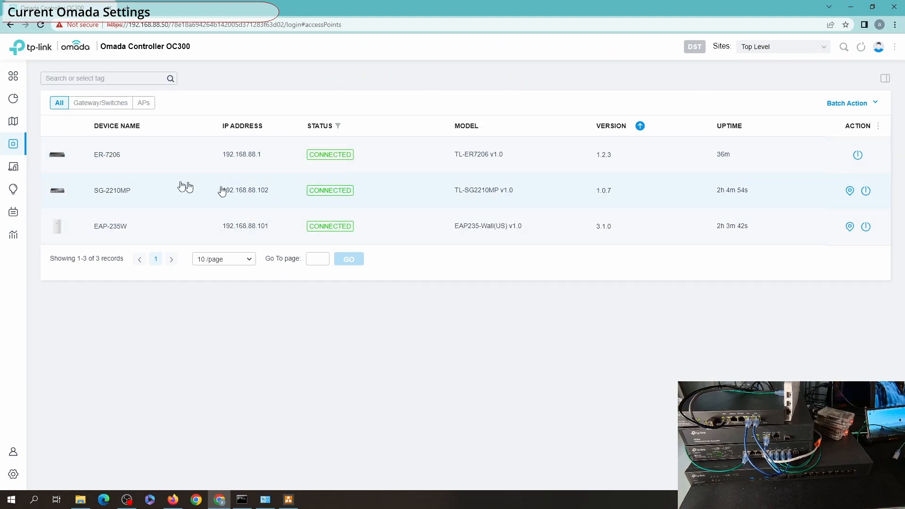
left_click(14, 167)
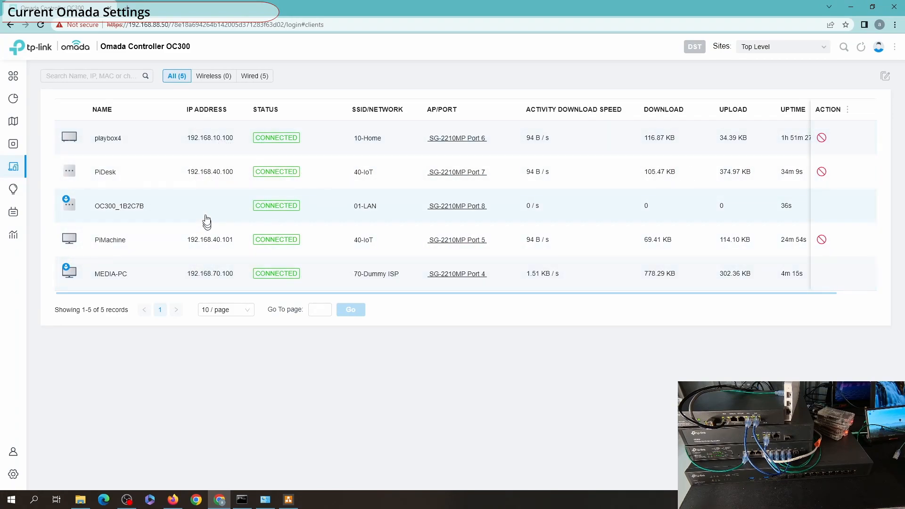
Step: Review the site's wired network settings, covering the Internet WAN ports and the configuration of the 01-LAN network
left_click(13, 474)
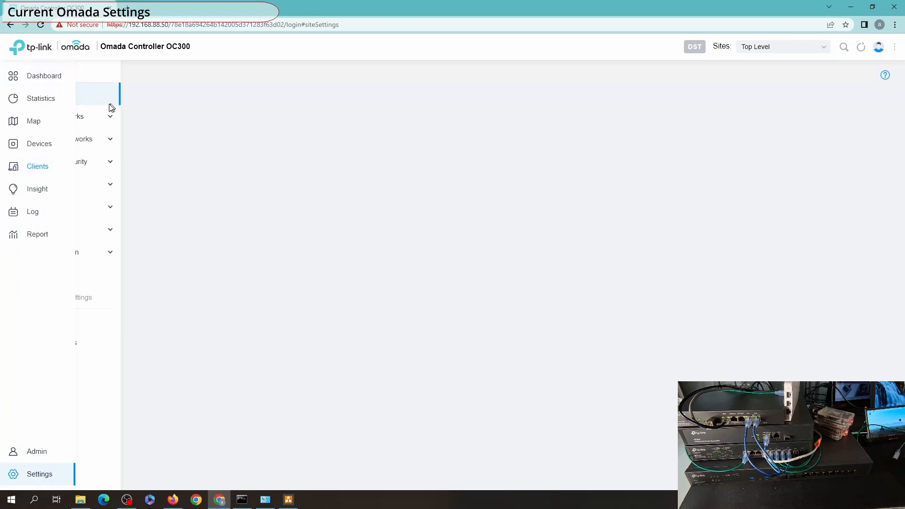
left_click(70, 117)
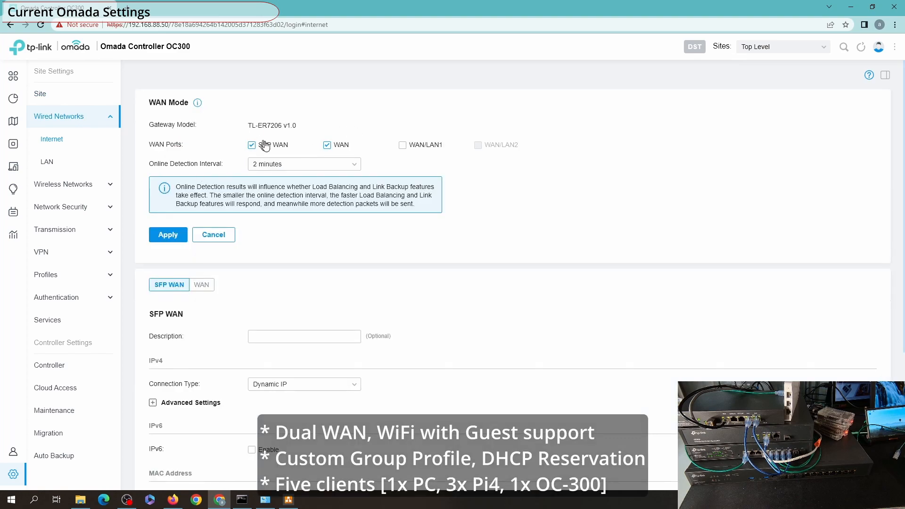
left_click(48, 161)
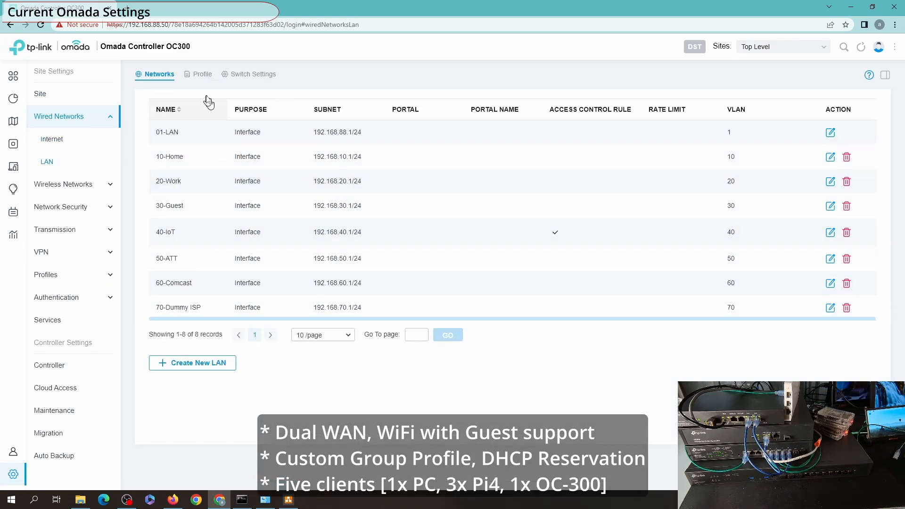
left_click(831, 133)
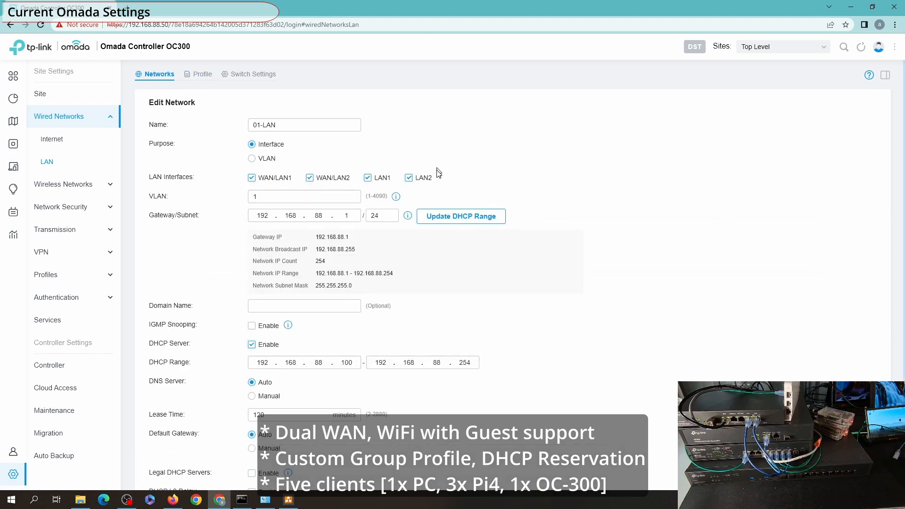
Step: Review the wireless networks against the PC's available Wi-Fi list and the DHCP reservations, ending at the device list
left_click(52, 185)
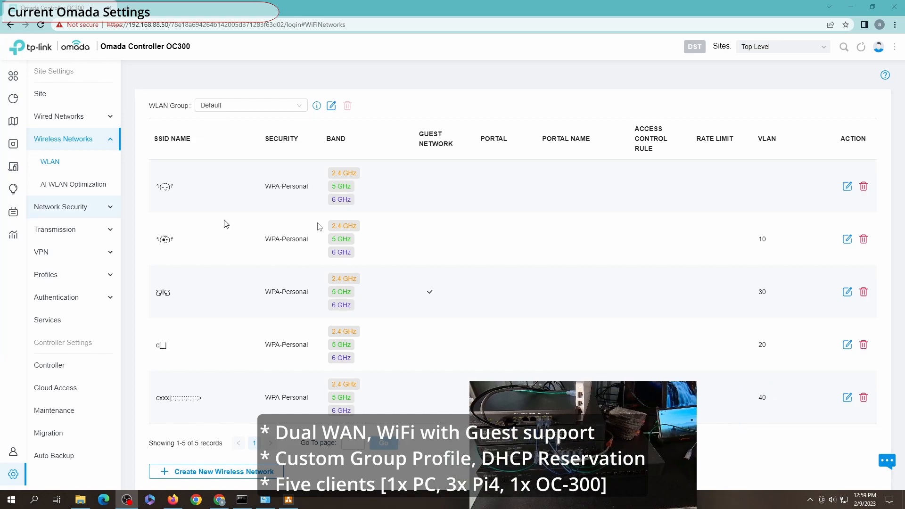
left_click(845, 498)
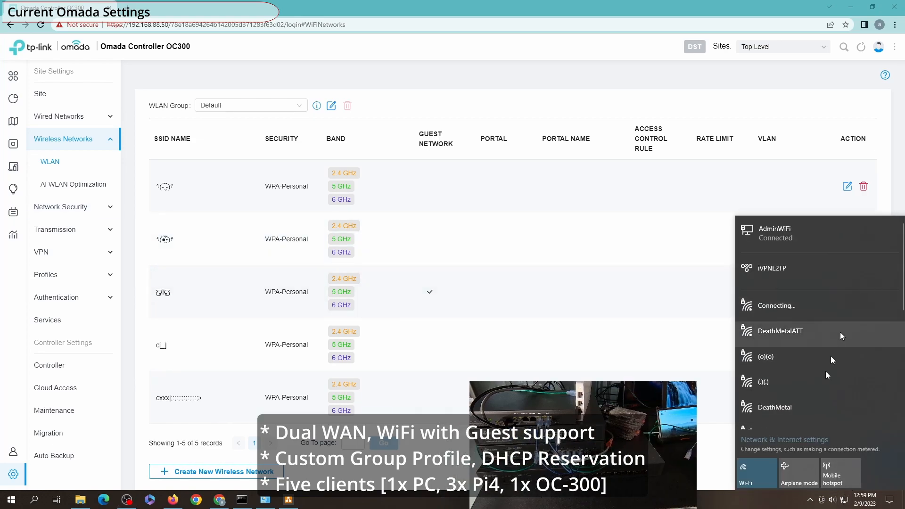
scroll(812, 316, "down", 3)
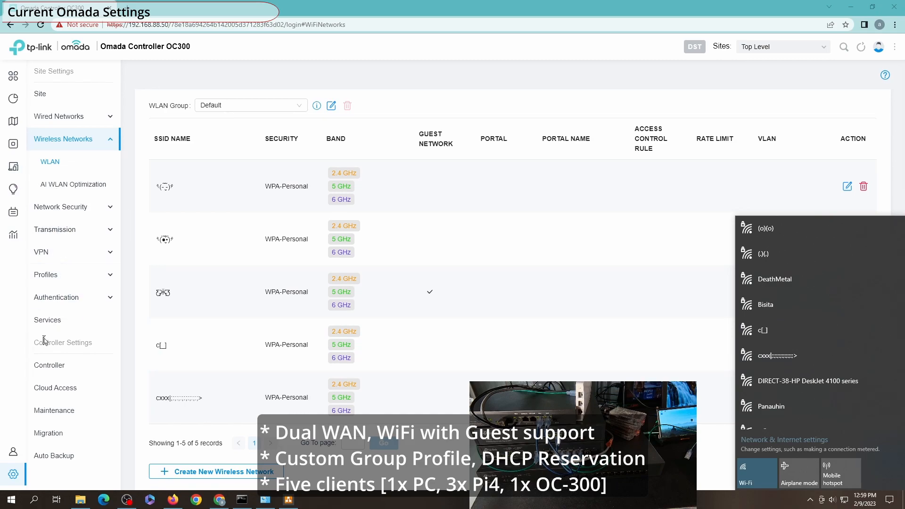
left_click(49, 321)
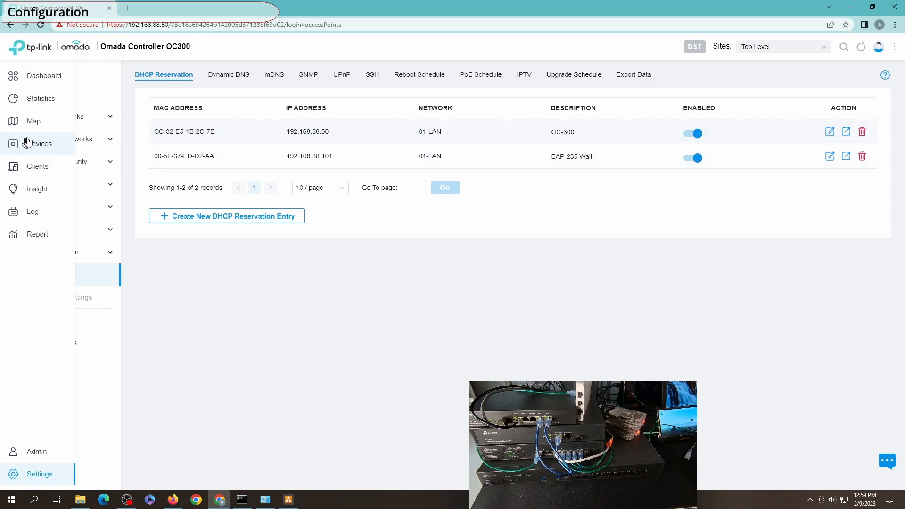
left_click(28, 143)
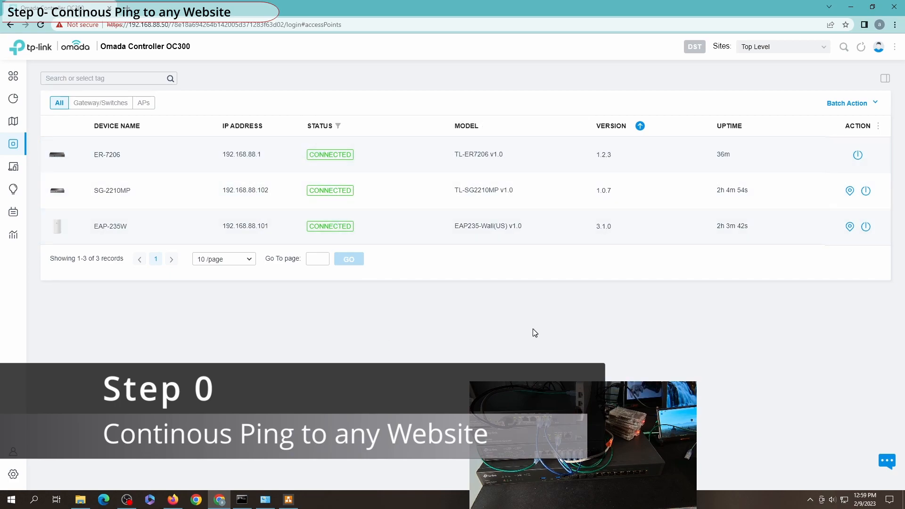
Step: Switch to the Command Prompt and start a continuous ping to a public website
left_click(242, 501)
type("PING GOOG")
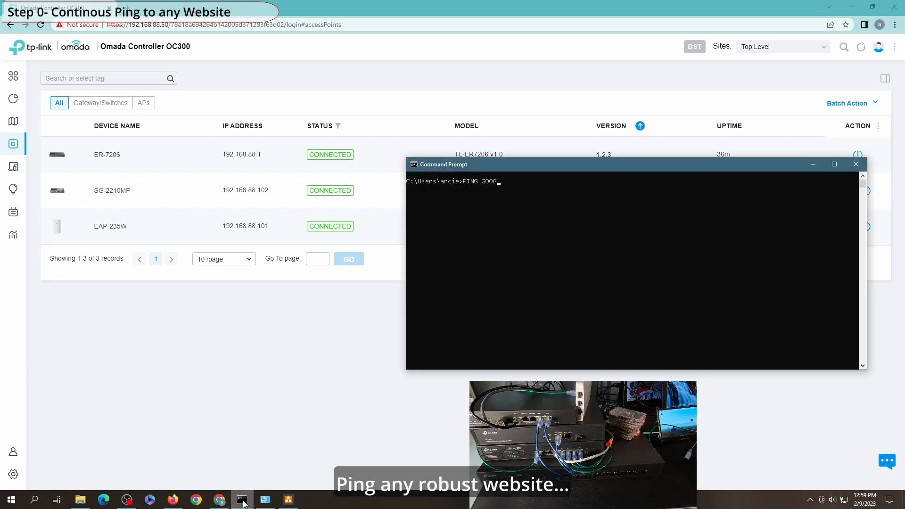
type("g goo")
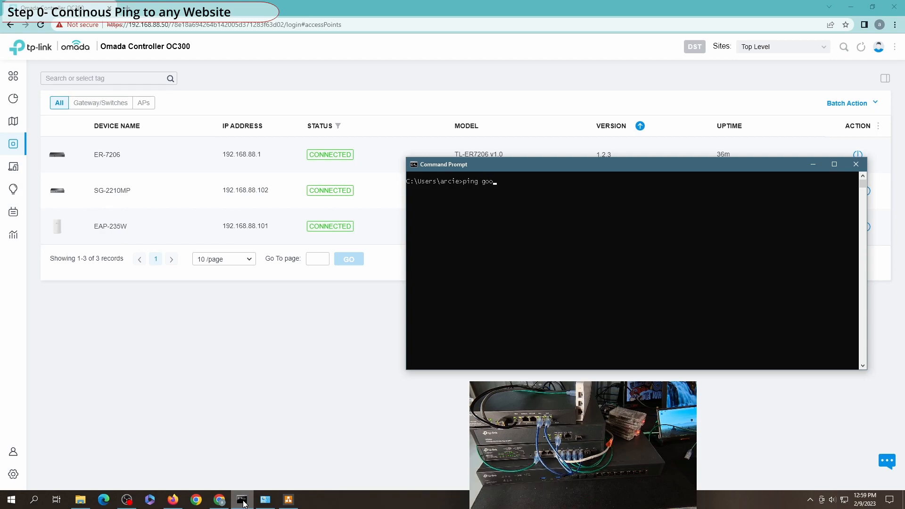
key("Return")
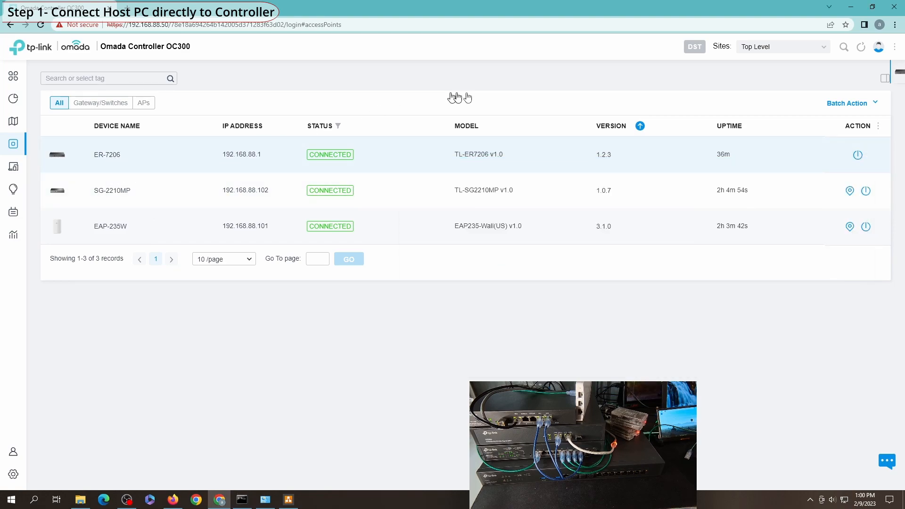
Step: Forget the ER-7206 gateway so it is removed from the controller, and close its details
left_click(108, 158)
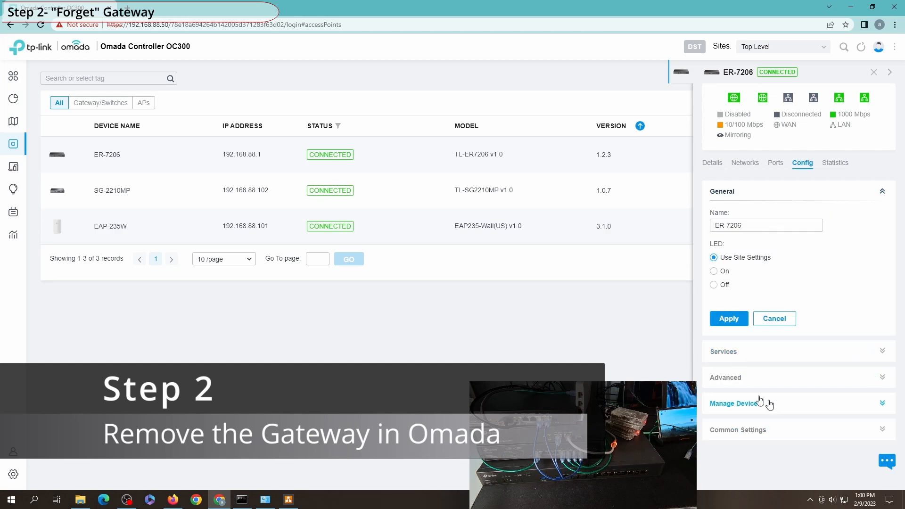
left_click(740, 405)
scroll(742, 422, "down", 2)
left_click(731, 419)
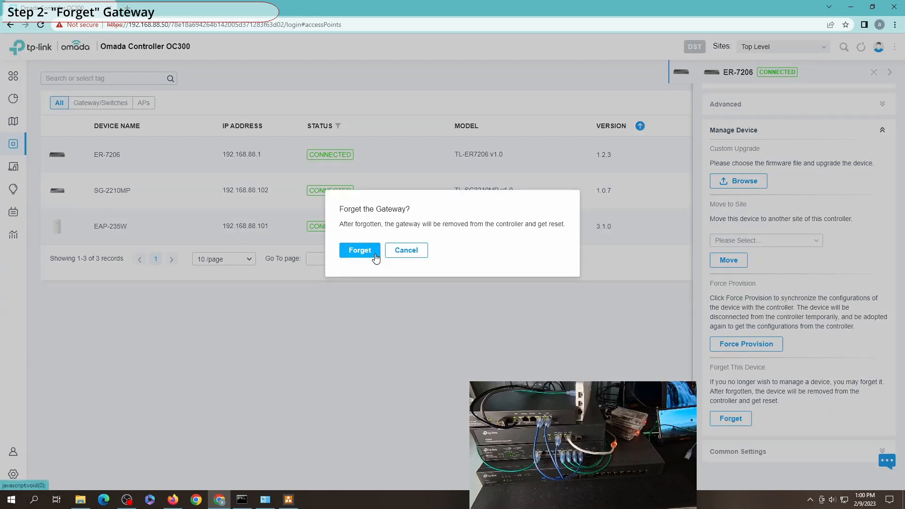
left_click(374, 255)
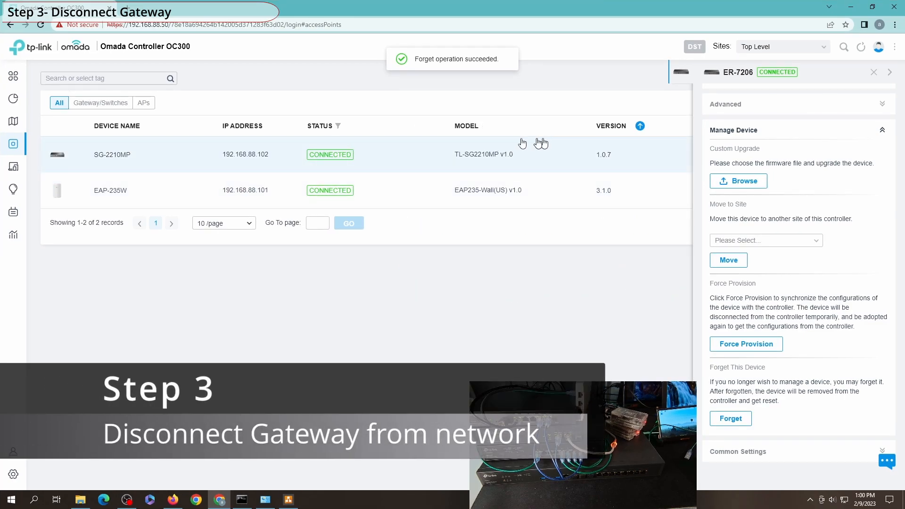
left_click(877, 74)
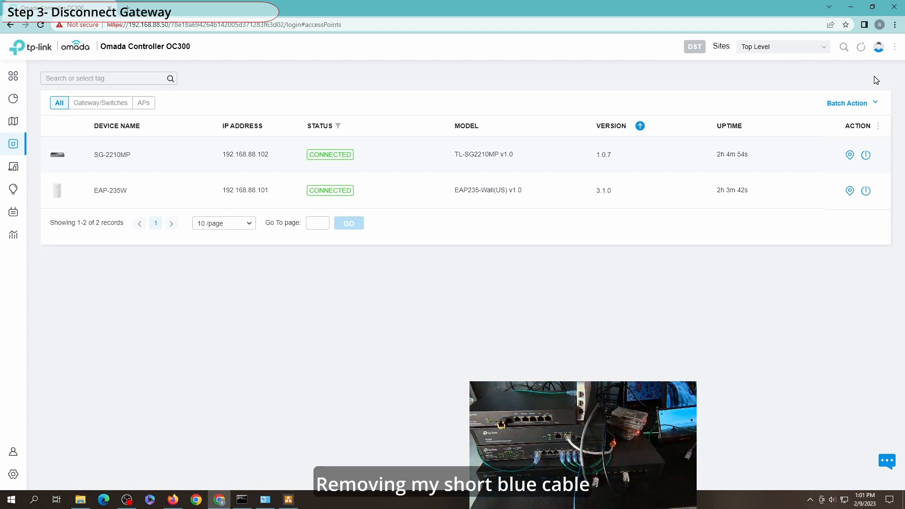
Step: Switch the controller's network settings to Static with IP address 192.168.0.50 and netmask 255.255.255.0
left_click(13, 475)
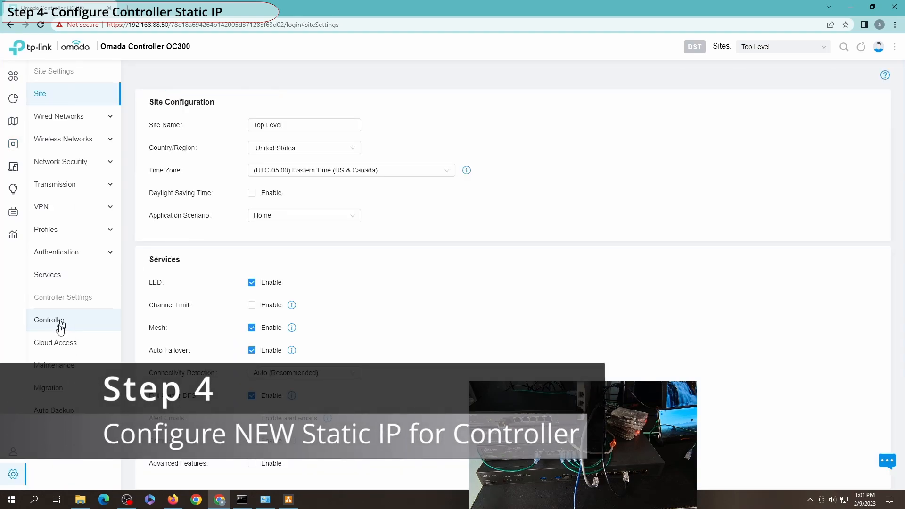
left_click(61, 326)
scroll(290, 261, "down", 3)
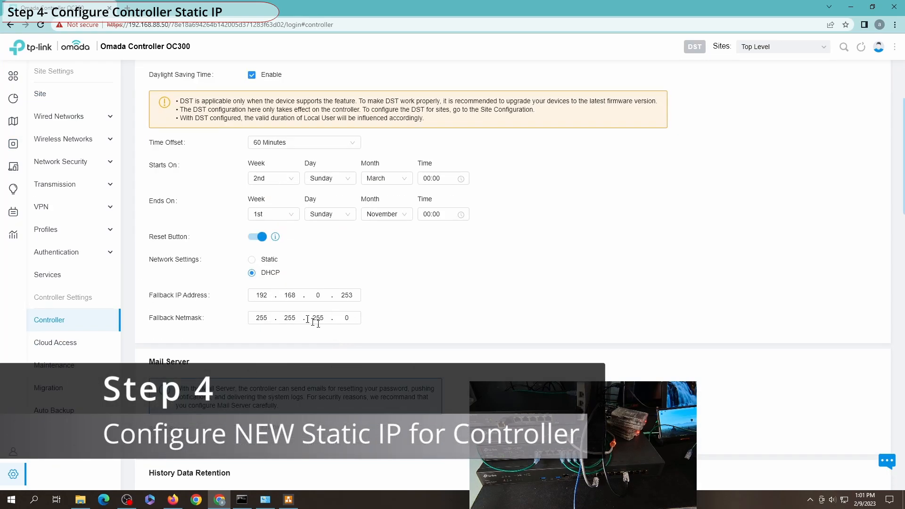
left_click(259, 261)
left_click(263, 295)
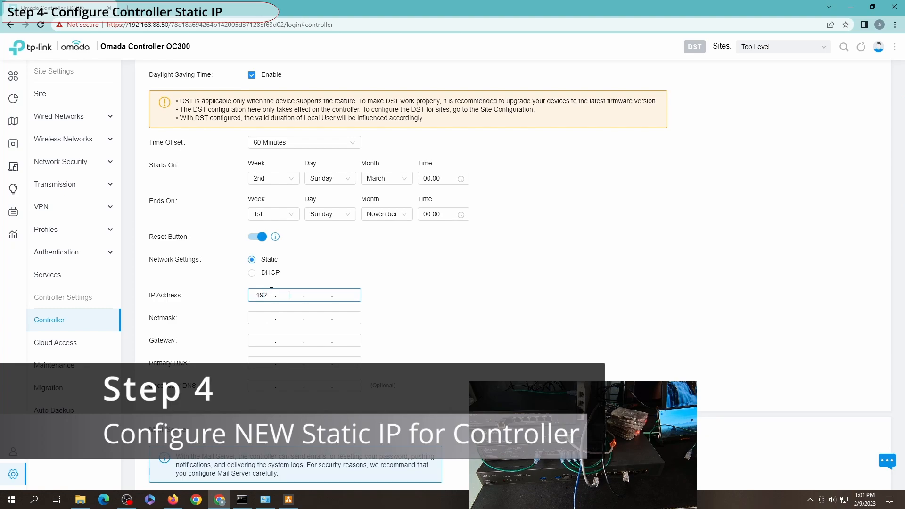
type("192.168.0.50")
key("Tab")
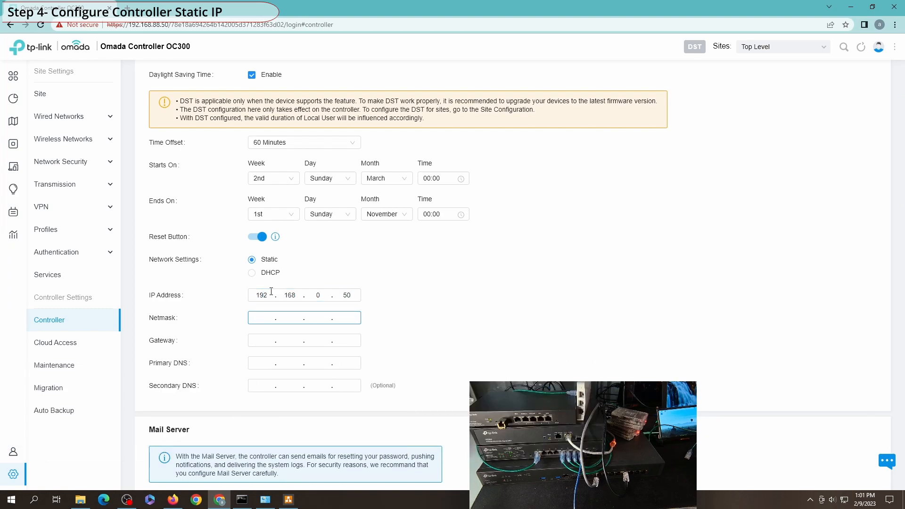
type("255.255.255.0")
key("Tab")
Step: Set the controller's gateway to 192.168.0.1, primary DNS to 9.9.9.9 and secondary DNS to 1.1.1.1, and save the settings
type("9")
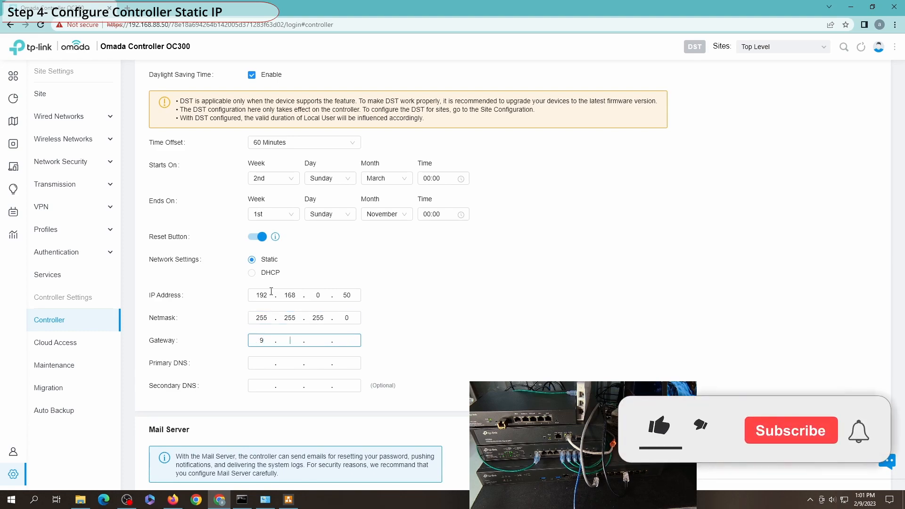
type("2.168.")
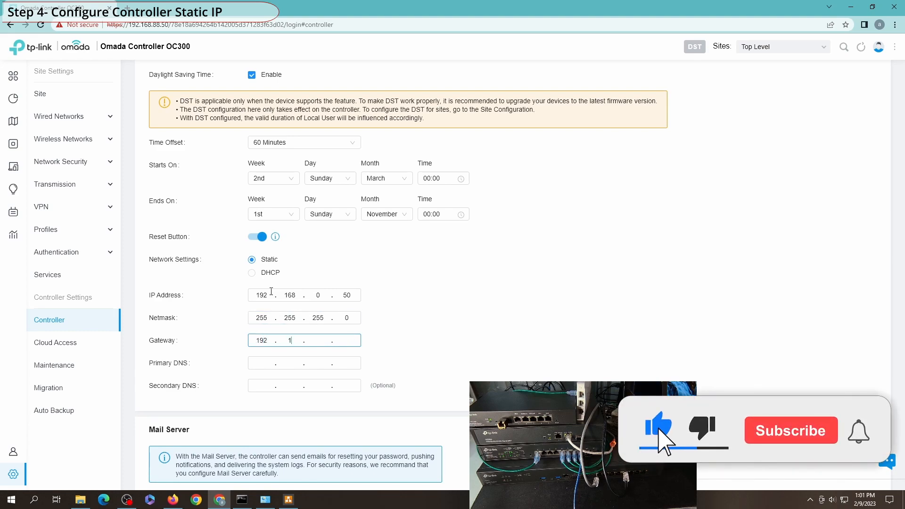
type("0.1")
key("Tab")
type("9.9.9.9")
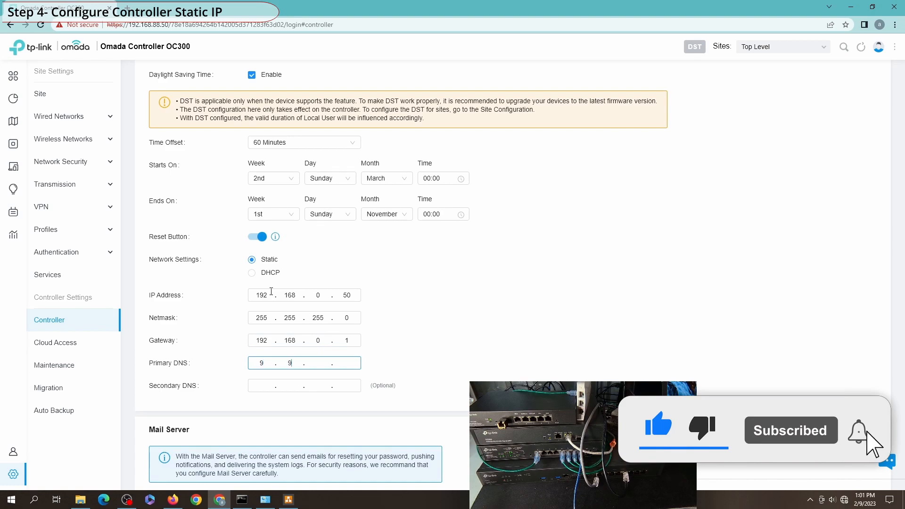
key("Tab")
type("1.1.1.1")
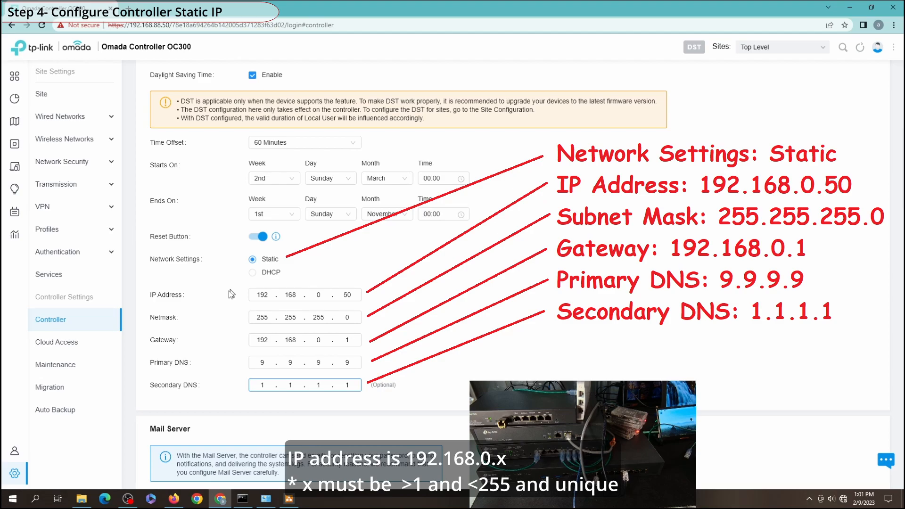
scroll(303, 398, "down", 15)
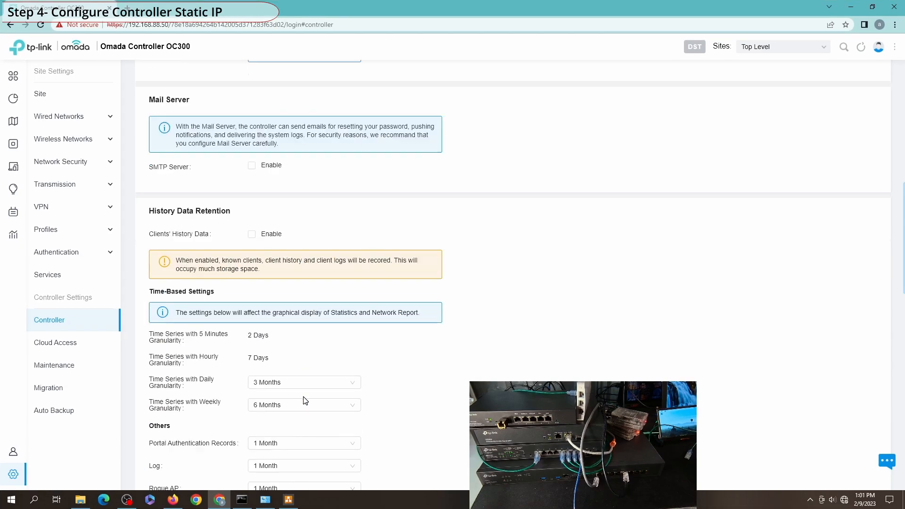
left_click(152, 449)
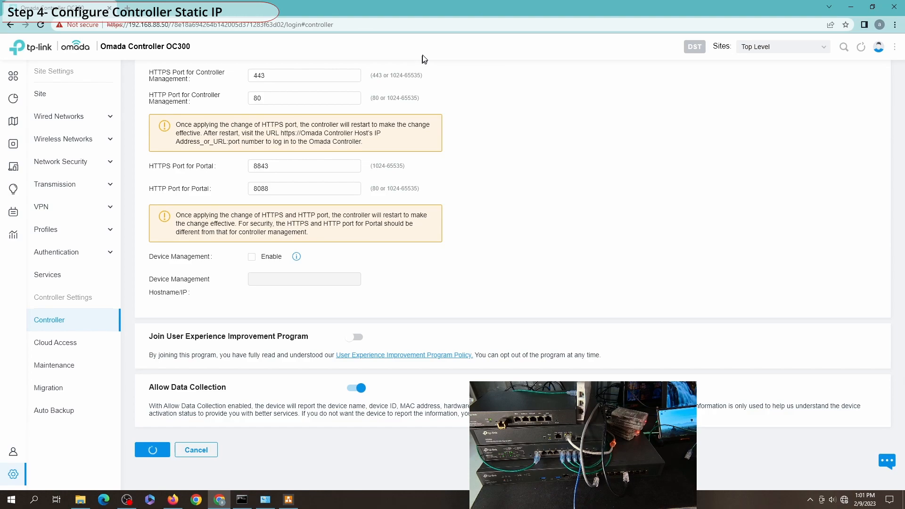
Step: Open the Ethernet adapter's TCP/IPv4 properties from Network Connections and switch it to a manually entered IP address
left_click(266, 499)
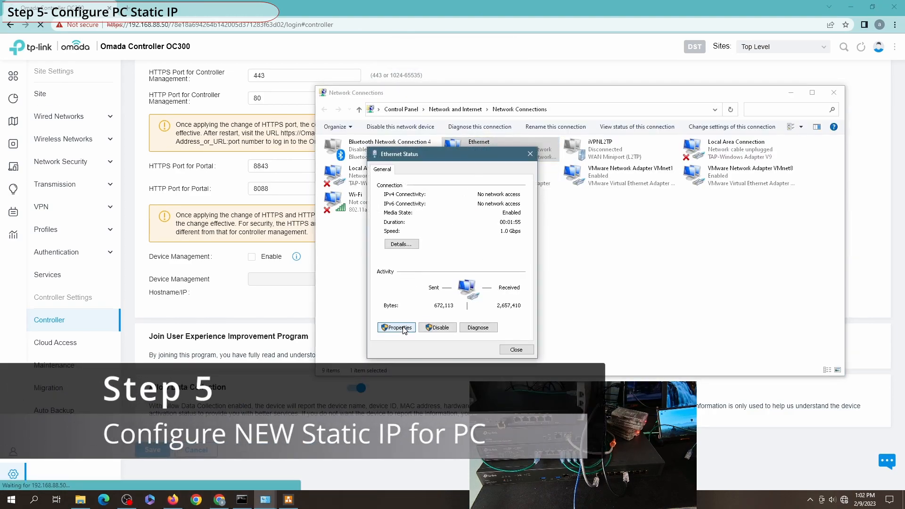
left_click(398, 327)
scroll(501, 258, "down", 3)
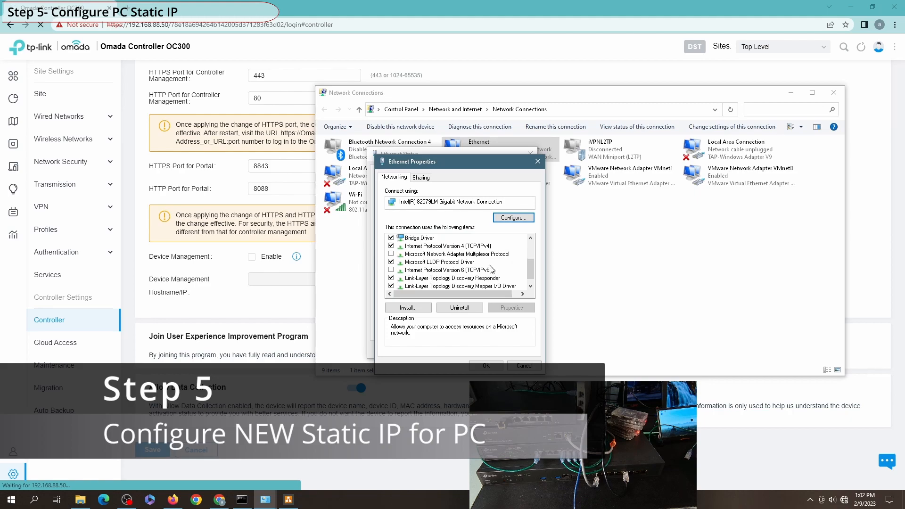
left_click(242, 500)
left_click(383, 231)
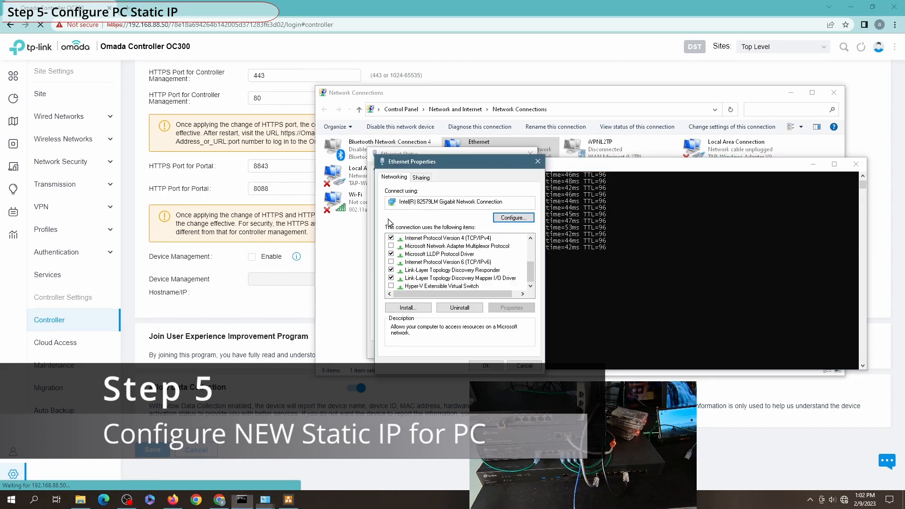
double_click(471, 240)
left_click(457, 267)
left_click(457, 258)
left_click(452, 265)
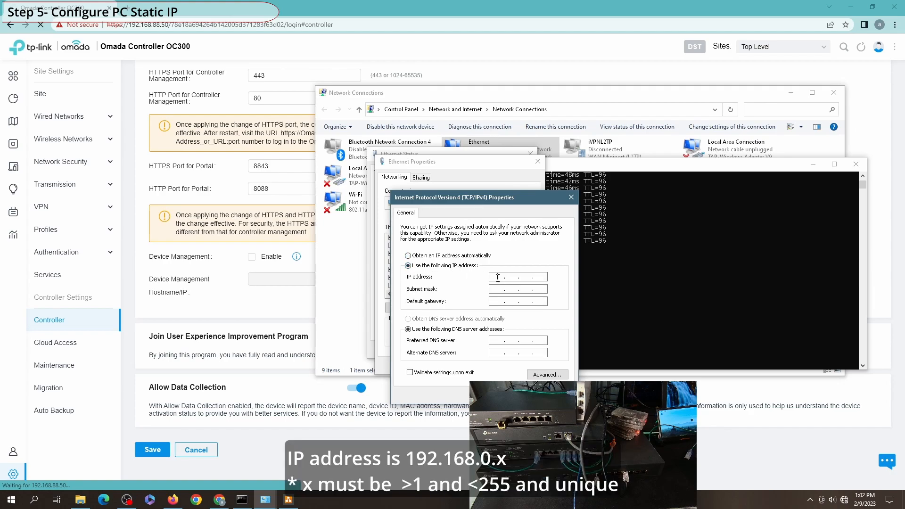
Step: Set the PC's IP to 192.168.0.25, subnet mask 255.255.255.0, gateway 192.168.0.1 and DNS servers 9.9.9.9 and 1.1.1.1, and save
type("192.168.0.")
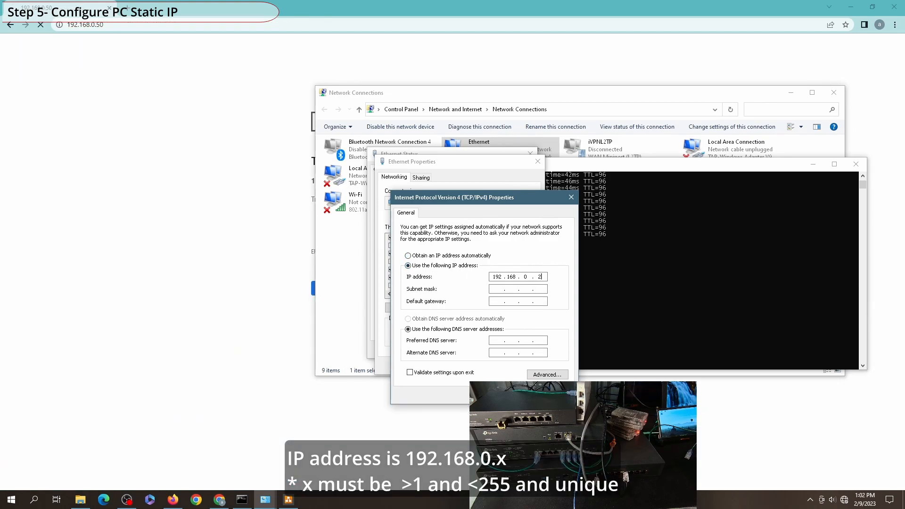
type("192.1")
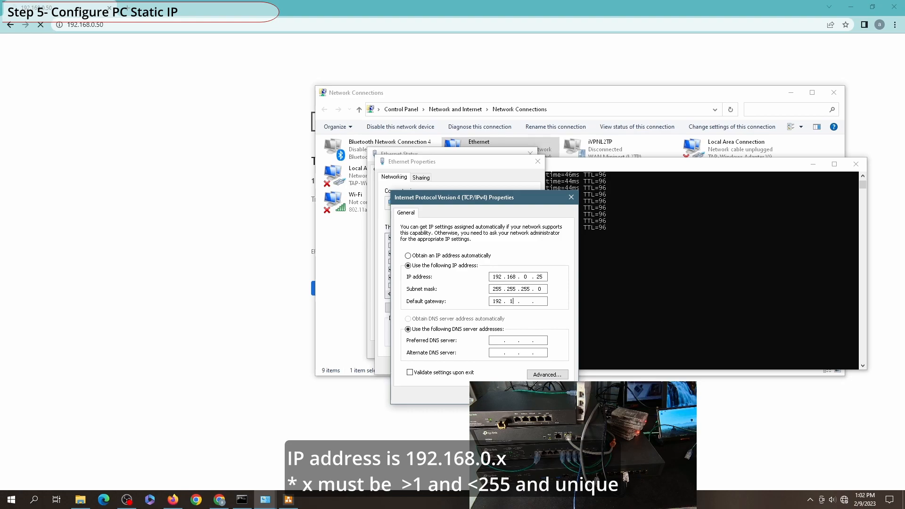
key("Tab")
key("Tab")
type("9.")
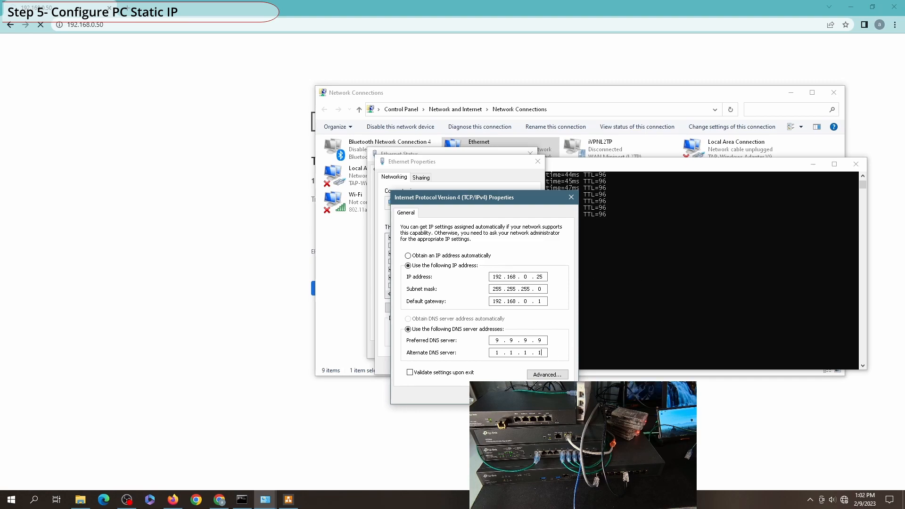
left_click(516, 394)
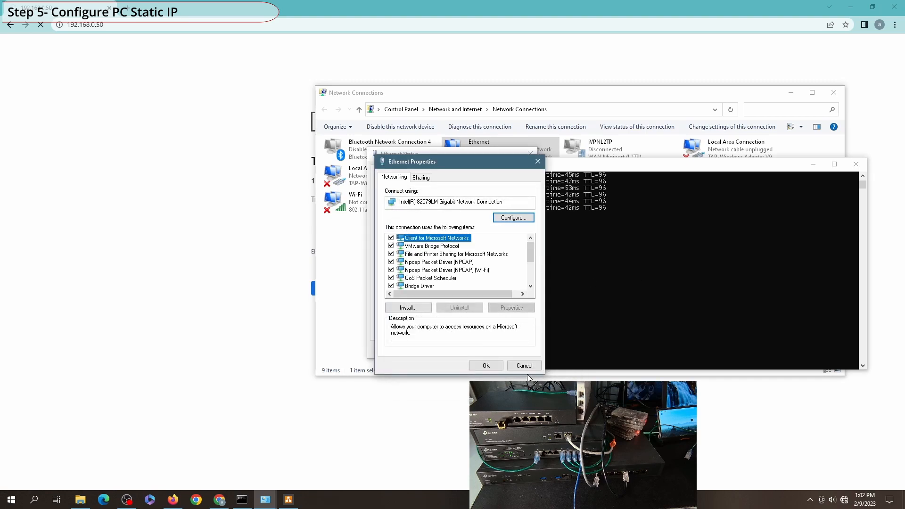
left_click(486, 366)
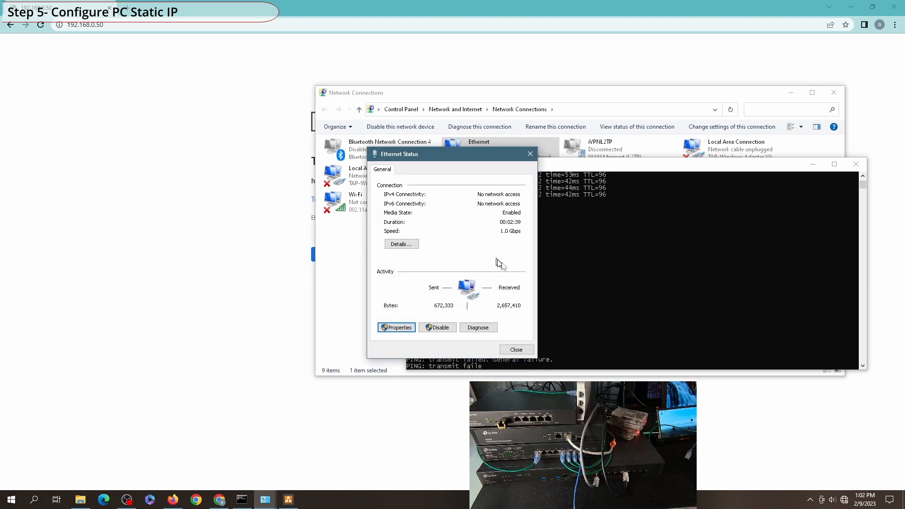
Step: Check the Ethernet adapter's IPv4 address, gateway and DNS servers in its connection details, and close the status windows
left_click(405, 244)
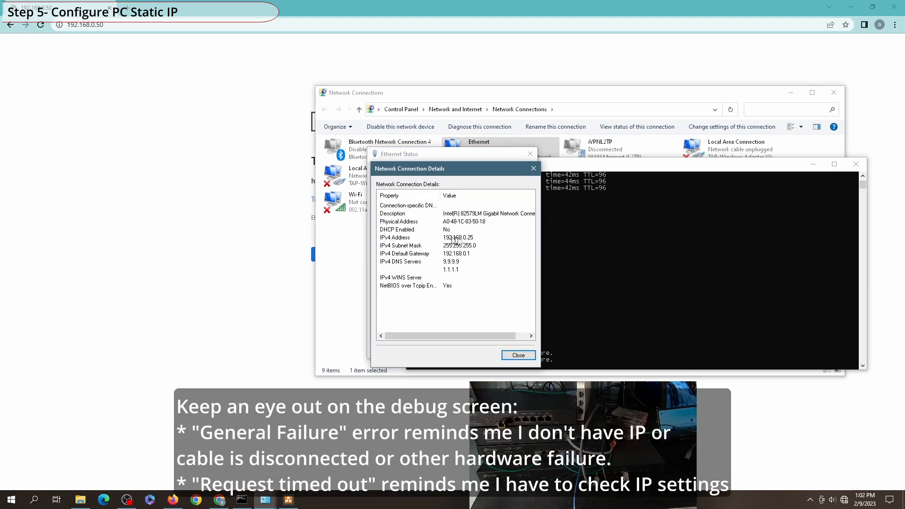
left_click(518, 355)
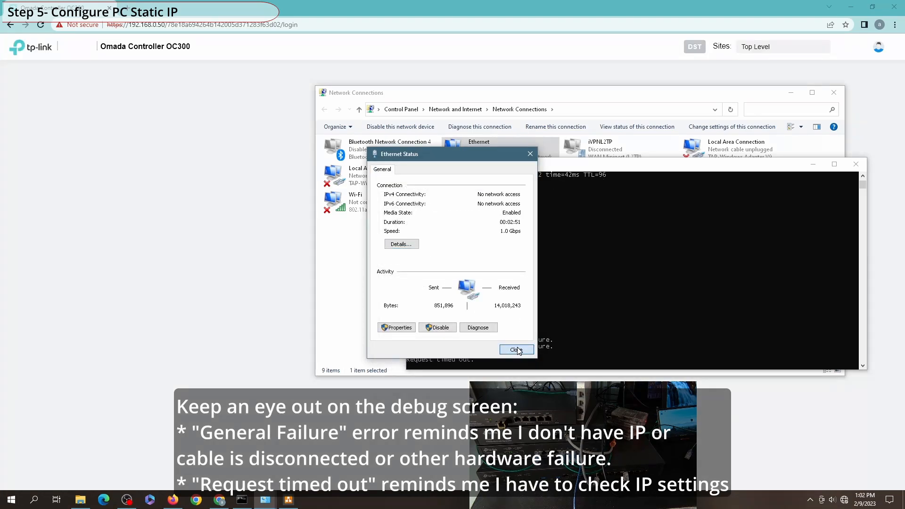
left_click(517, 349)
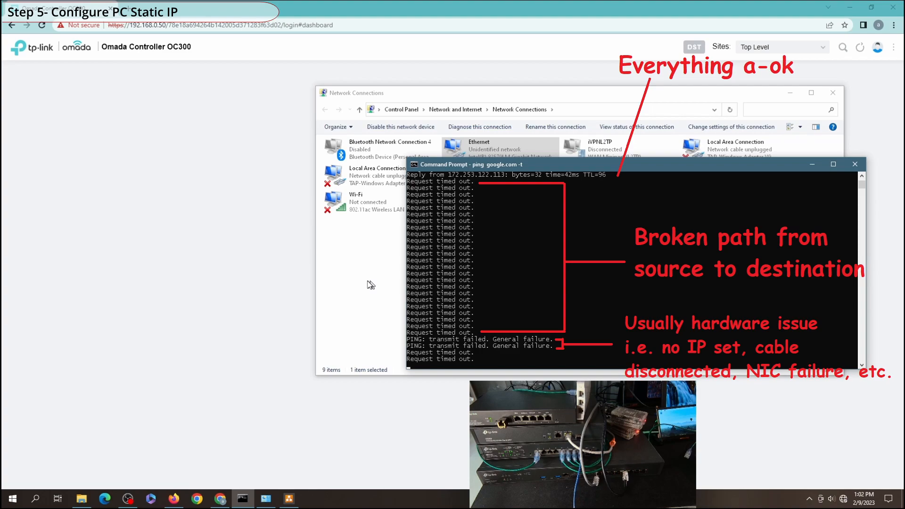
left_click(371, 284)
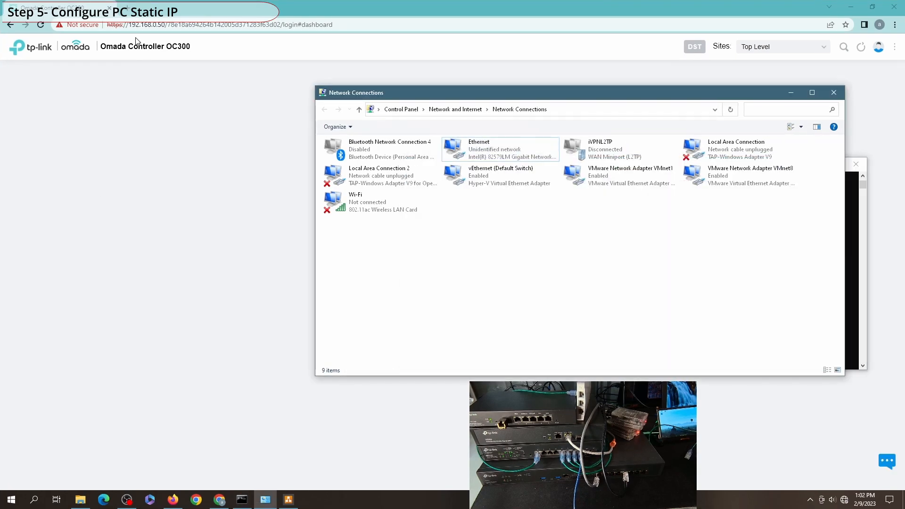
Step: Return to the controller's device list, check the running ping, and refresh the list to look for the new gateway
left_click(136, 153)
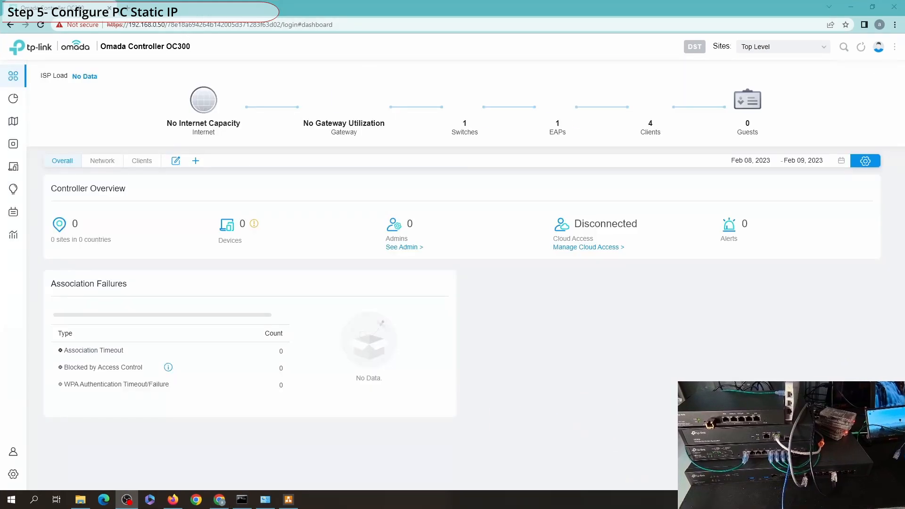
left_click(24, 144)
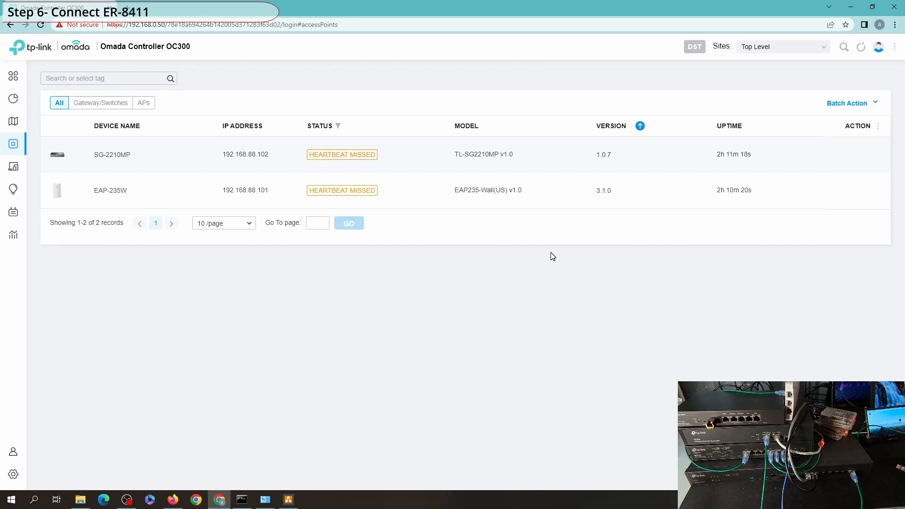
left_click(241, 499)
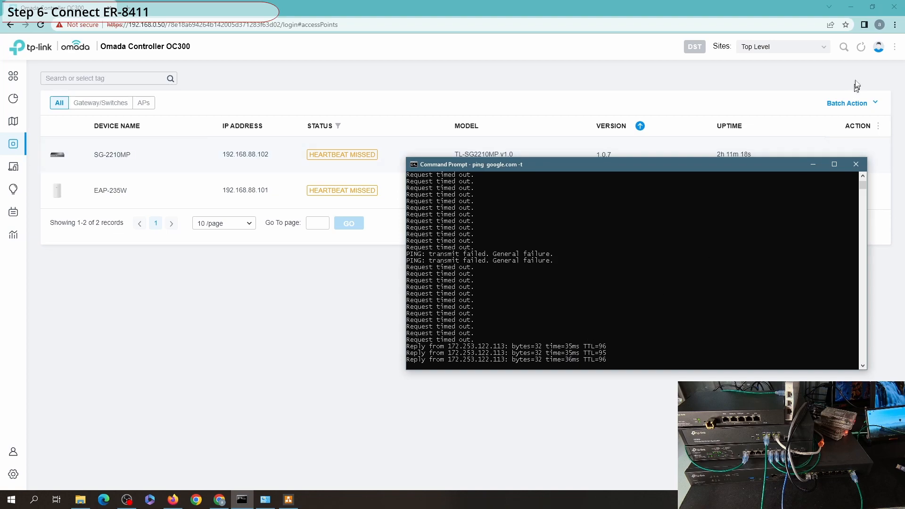
left_click(859, 47)
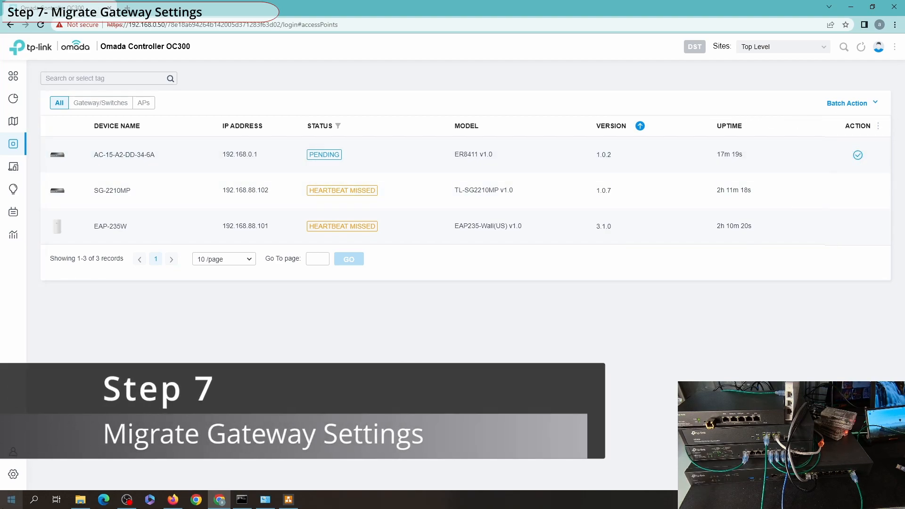
Step: Open the site's wired Internet settings and change the gateway model to ER8411
left_click(33, 477)
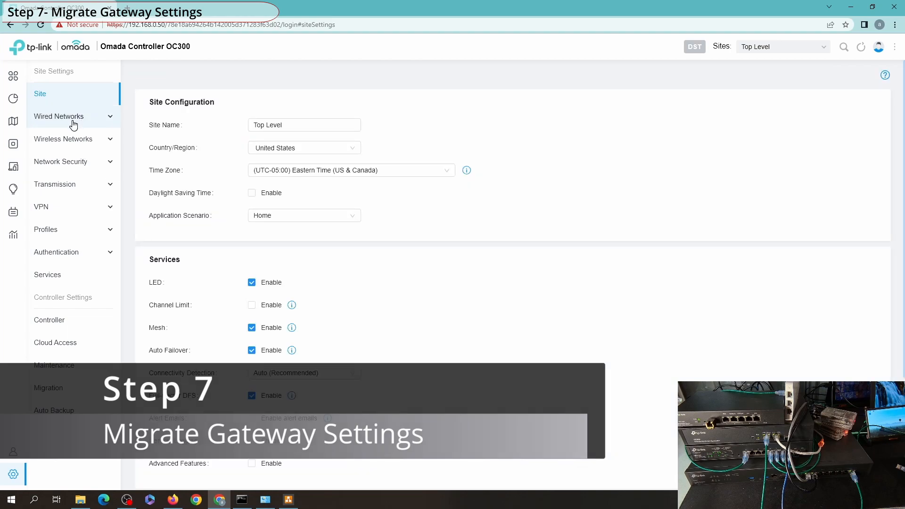
left_click(74, 124)
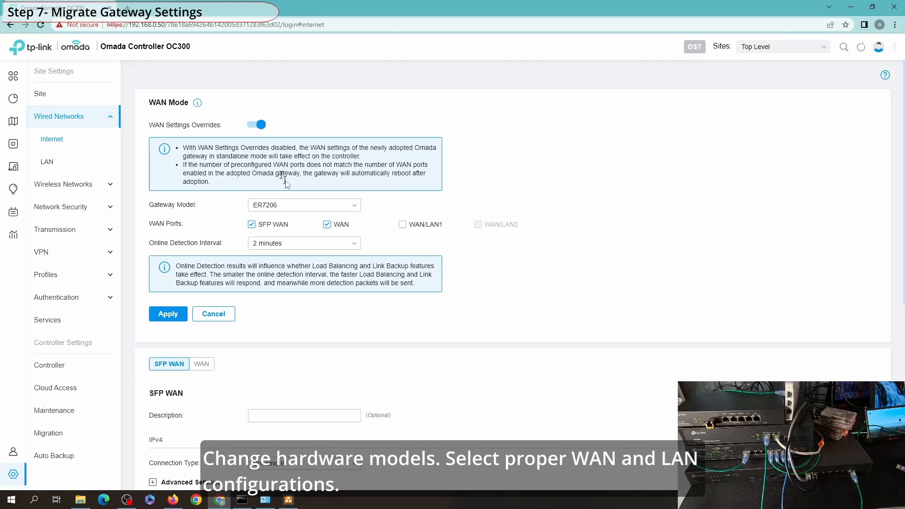
left_click(287, 204)
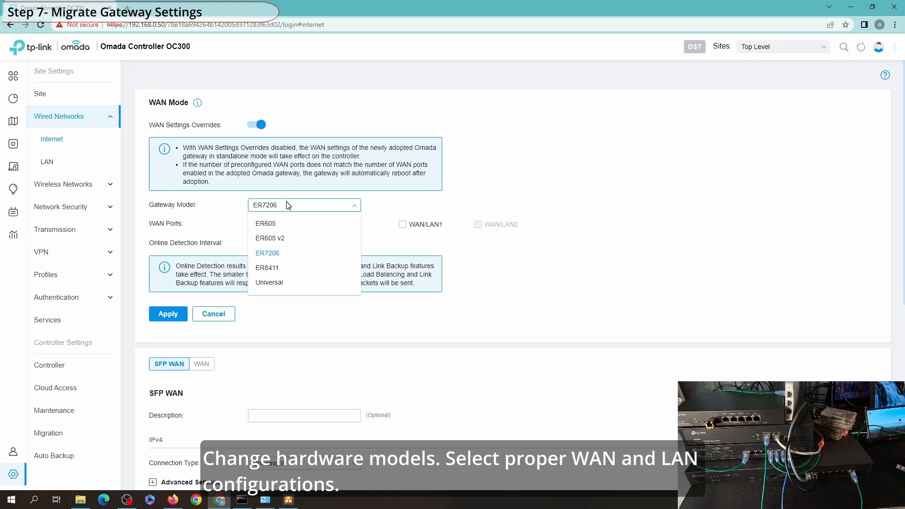
left_click(269, 267)
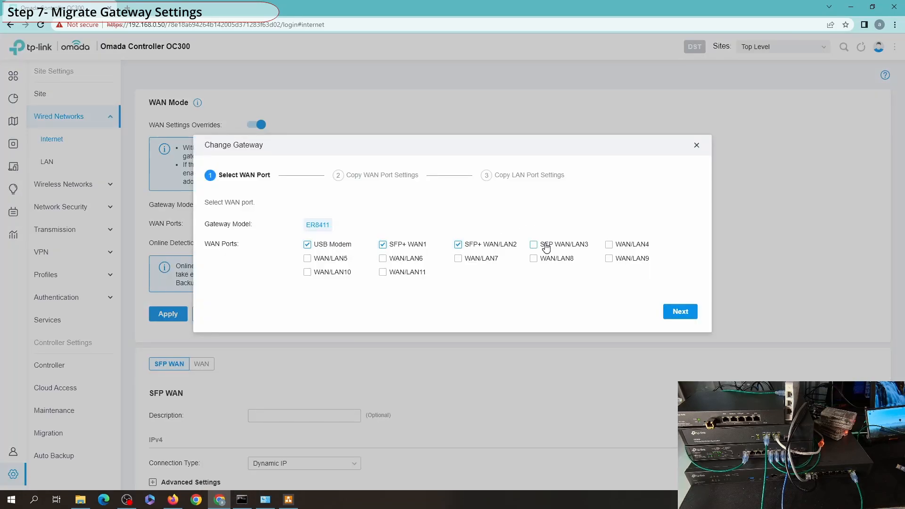
Step: Add SFP WAN/LAN3, WAN/LAN4 and WAN/LAN5 to the ER8411's WAN ports, and complete the WAN port copying stage
left_click(621, 247)
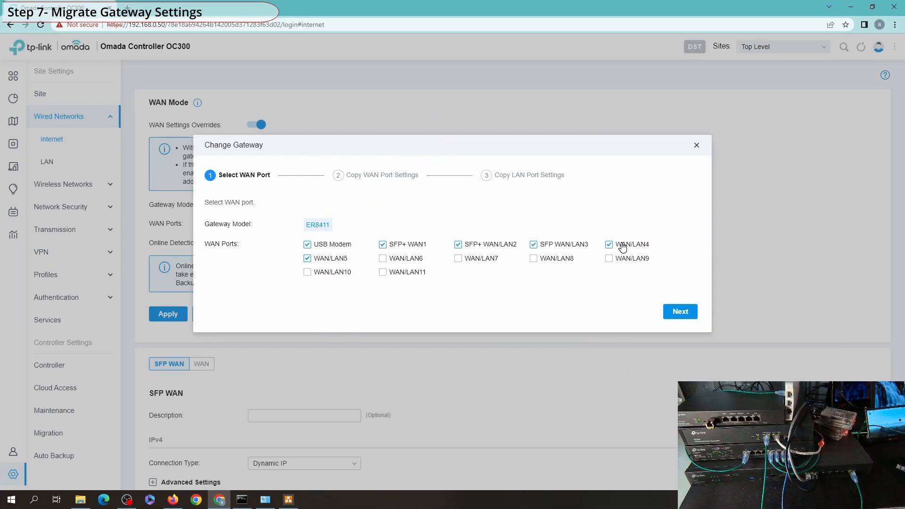
left_click(674, 312)
left_click_drag(433, 190, 364, 331)
left_click(672, 396)
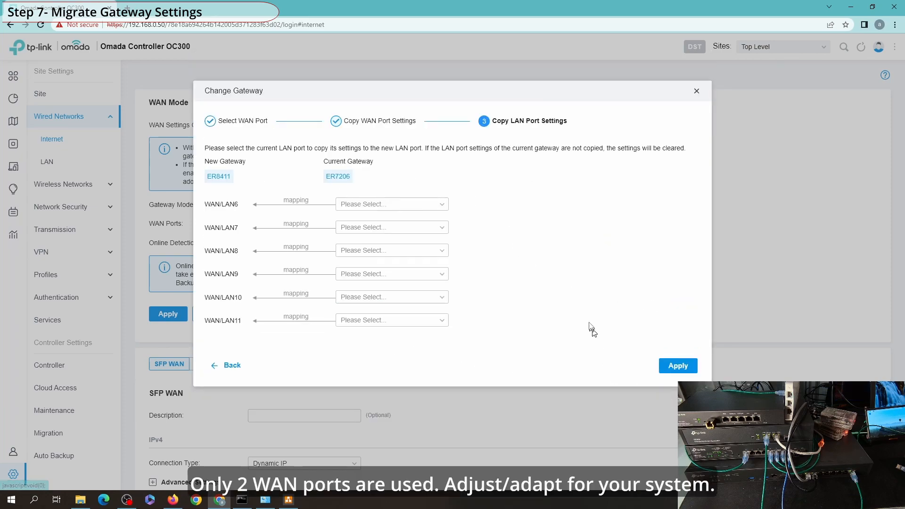
Step: Map the ER7206's LAN1 and LAN2 settings onto the ER8411's WAN/LAN6, WAN/LAN7 and WAN/LAN8 ports
left_click(373, 206)
left_click(362, 254)
left_click(361, 269)
left_click(467, 230)
left_click(391, 227)
left_click(362, 277)
left_click(362, 292)
left_click(468, 252)
left_click(410, 252)
left_click(361, 300)
left_click(362, 315)
left_click(465, 253)
Step: Map the ER7206's LAN1 and LAN2 settings onto the ER8411's WAN/LAN9, WAN/LAN10 and WAN/LAN11 ports
left_click(392, 274)
left_click(361, 324)
left_click(357, 339)
left_click(465, 284)
left_click(406, 297)
left_click(361, 348)
left_click(361, 362)
left_click(463, 323)
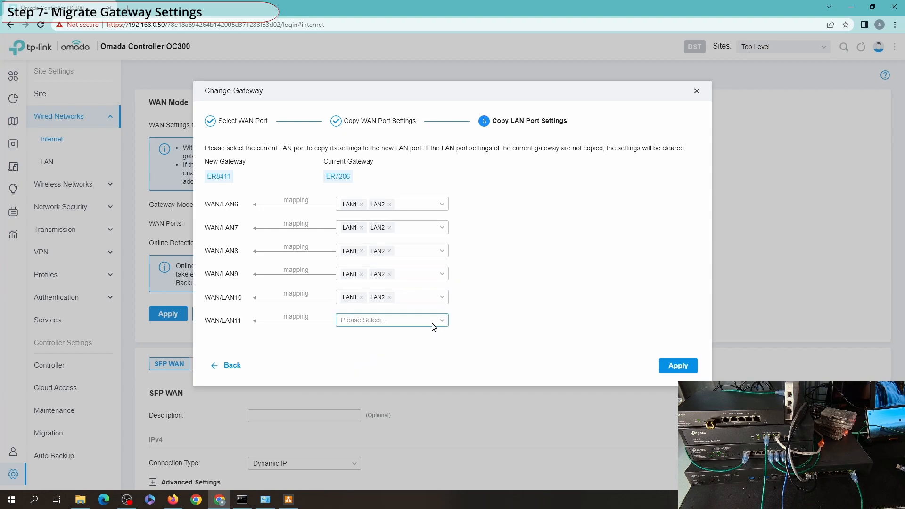
left_click(425, 321)
left_click(375, 371)
left_click(363, 386)
left_click(461, 338)
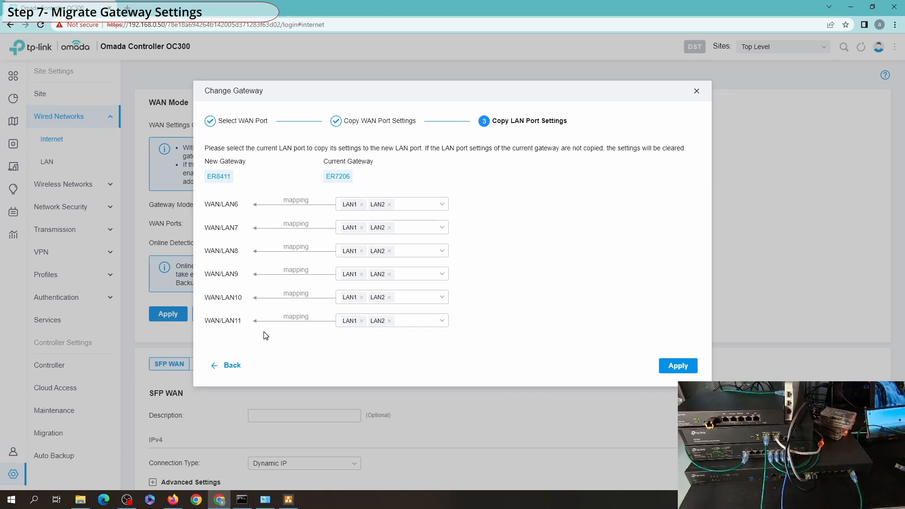
Step: Apply the gateway change and accept removing the LAN port settings that are not copied
left_click(678, 366)
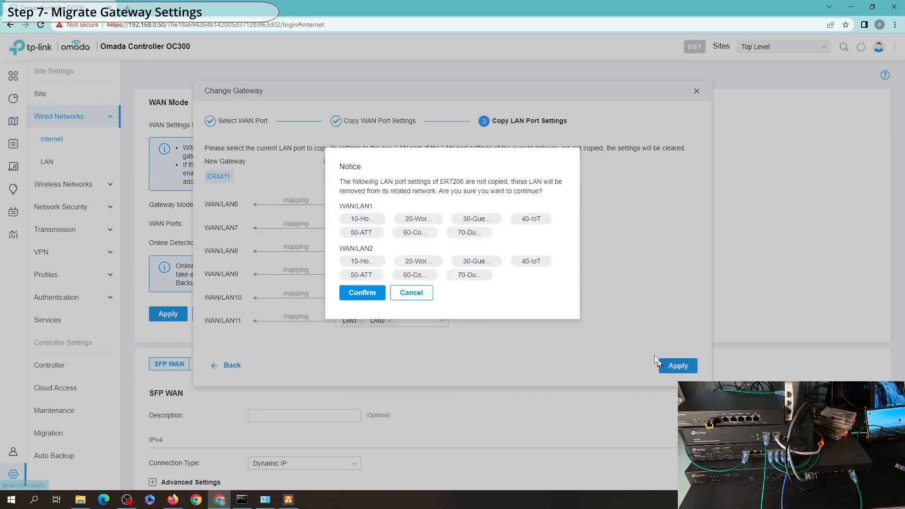
left_click(360, 296)
left_click(675, 269)
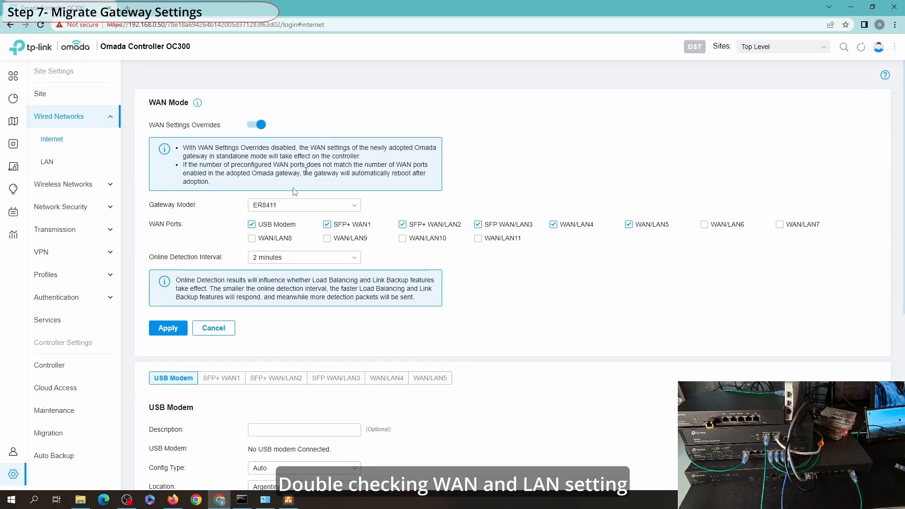
Step: Open the 01-LAN network for editing to check its LAN interfaces and subnet
left_click(50, 162)
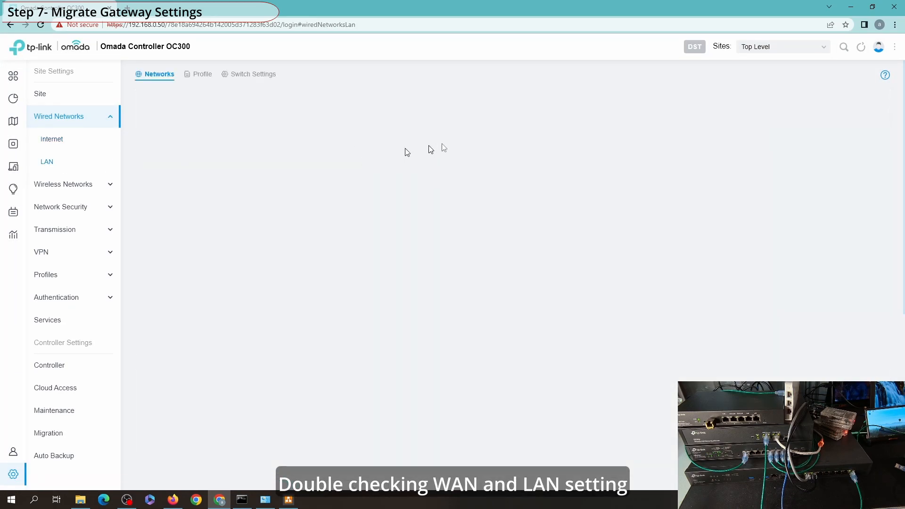
left_click(831, 136)
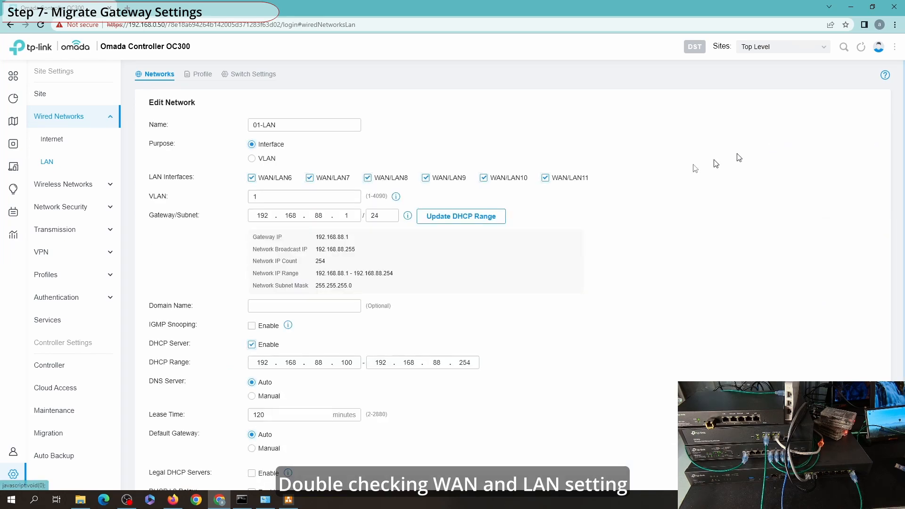
Step: Return to the device list, check the running ping, and adopt the pending ER8411 gateway
left_click(22, 147)
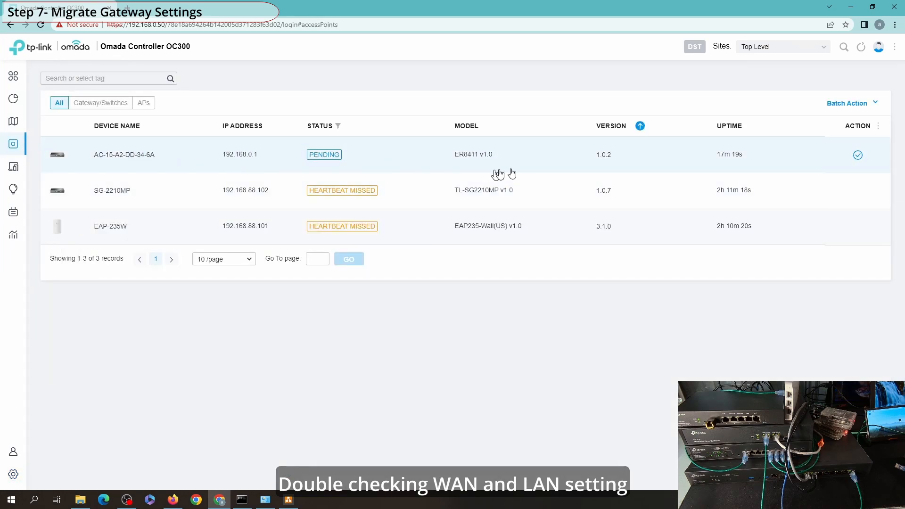
left_click(242, 499)
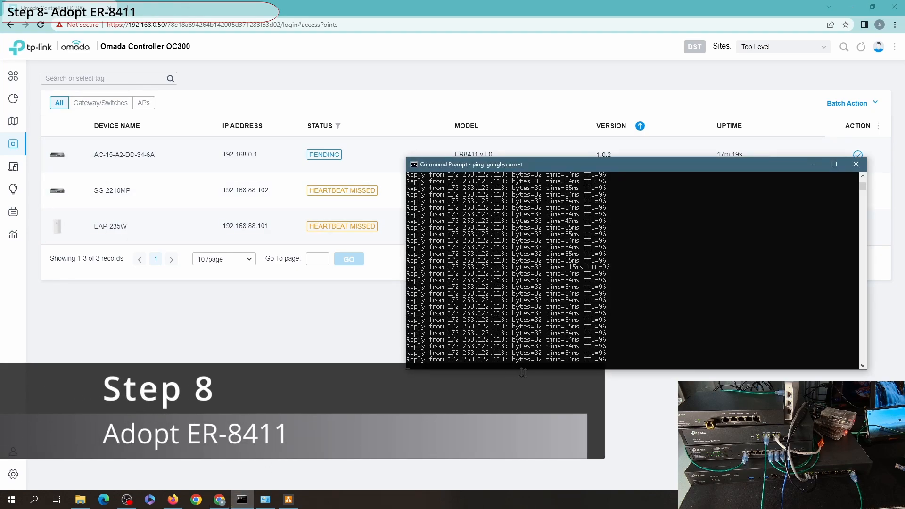
left_click(823, 127)
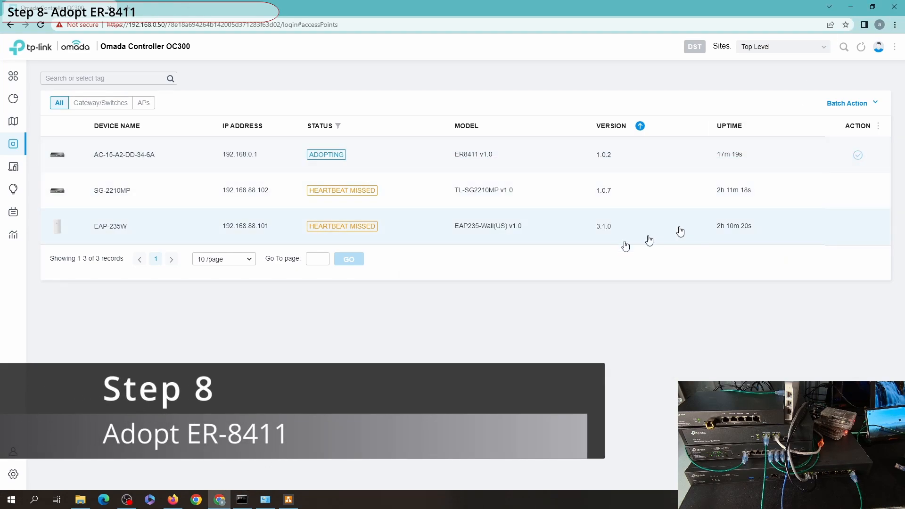
Step: Monitor the ER8411's adoption by checking the continuous ping and refreshing the controller's device list
left_click(242, 498)
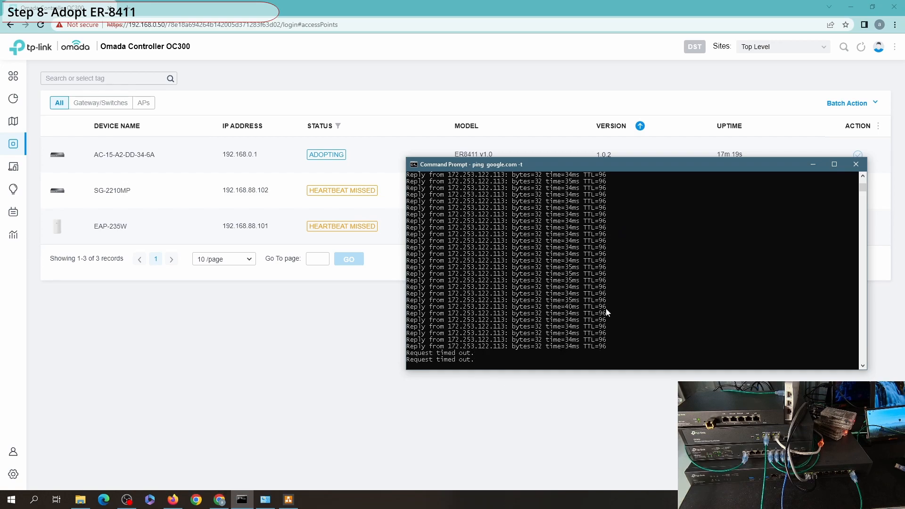
left_click(868, 47)
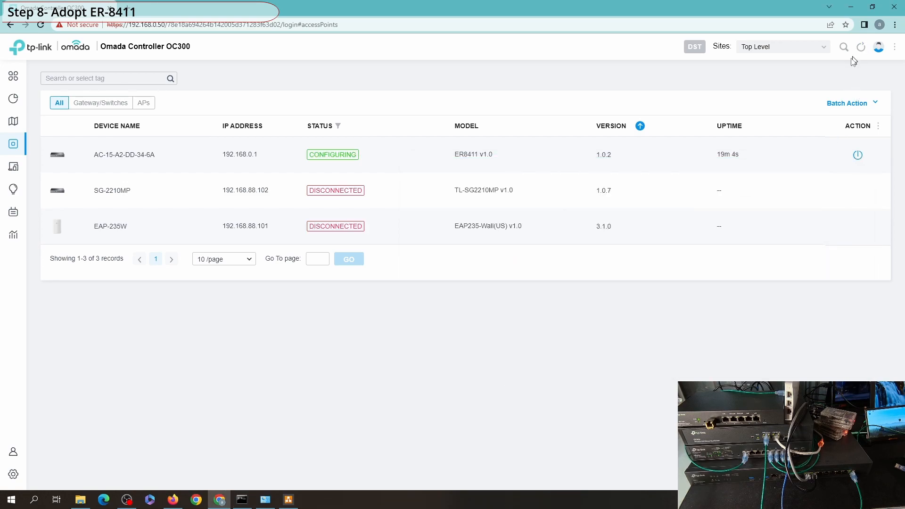
left_click(289, 500)
left_click(220, 501)
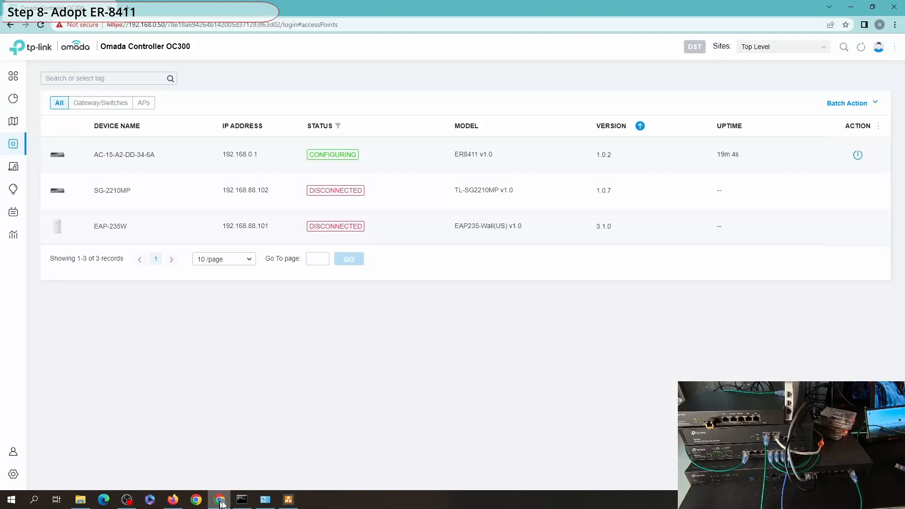
Step: Check the continuous ping, the alert log and the device list while the ER8411 is being configured
left_click(242, 500)
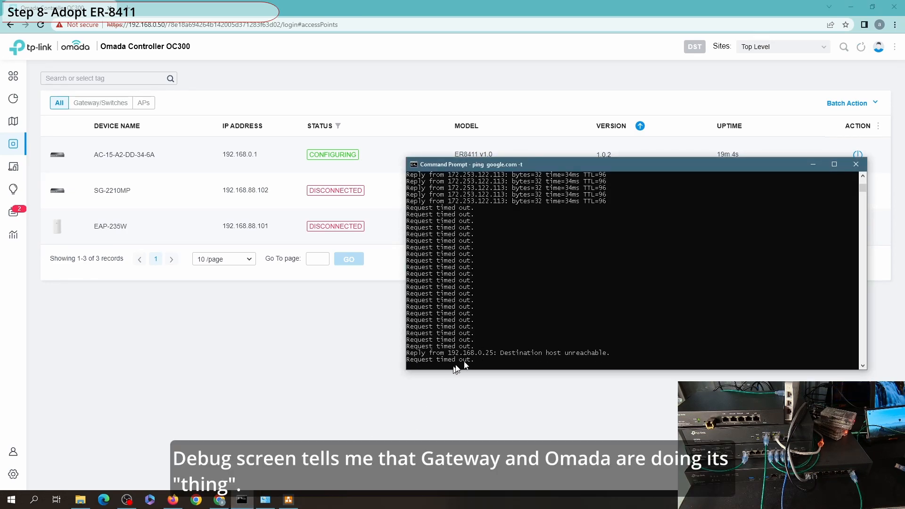
left_click(862, 49)
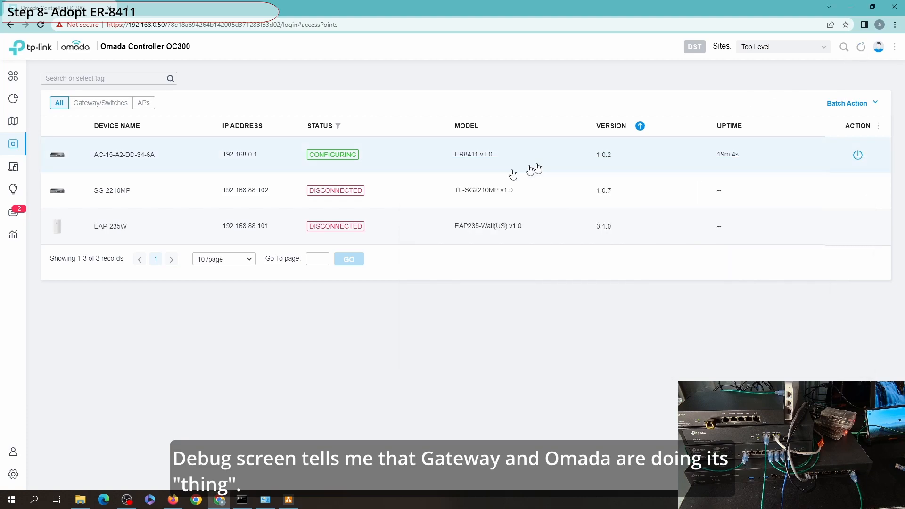
left_click(242, 500)
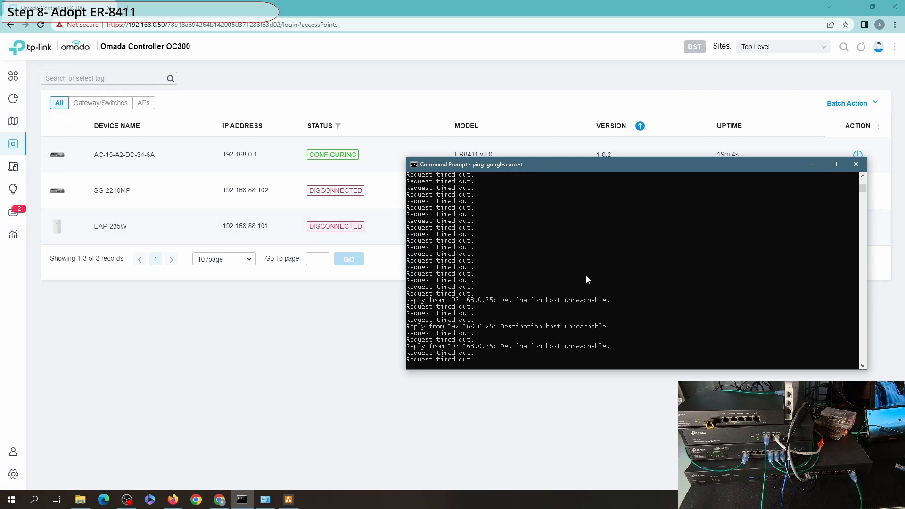
left_click(861, 72)
left_click(14, 212)
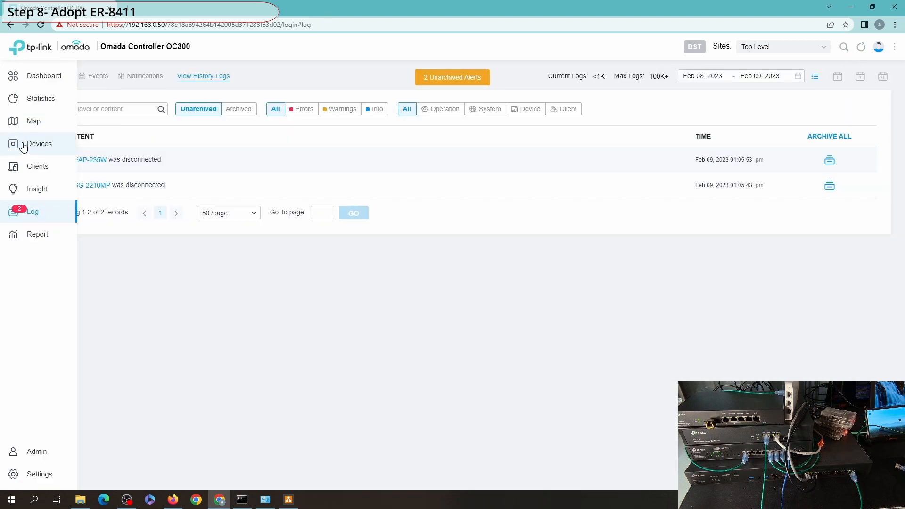
left_click(24, 148)
left_click(242, 500)
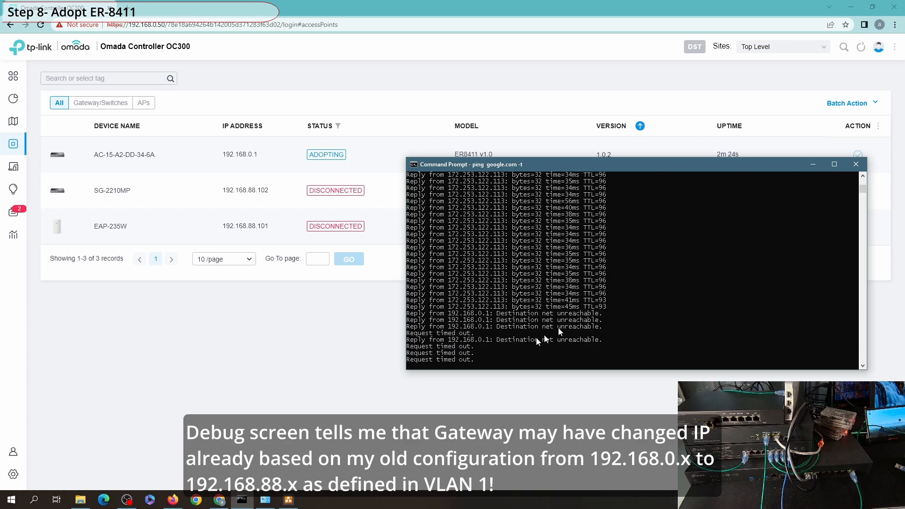
left_click(436, 156)
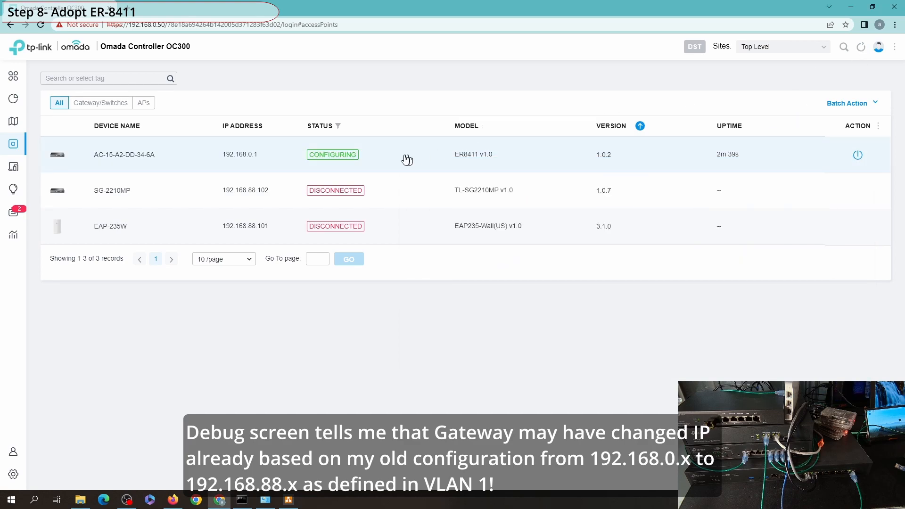
left_click(242, 500)
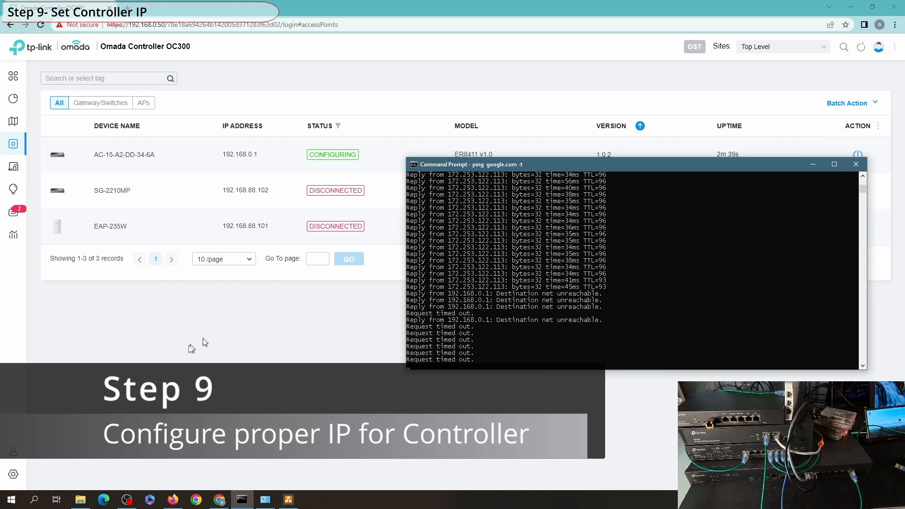
Step: Set the controller's static IP address to 192.168.88.50 with gateway 192.168.88.1, and save the controller settings
left_click(19, 475)
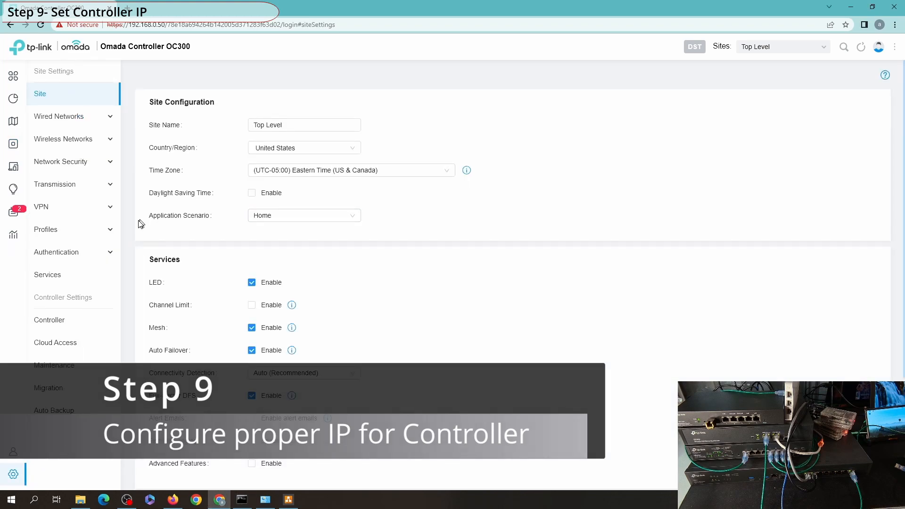
left_click(71, 320)
scroll(330, 241, "down", 4)
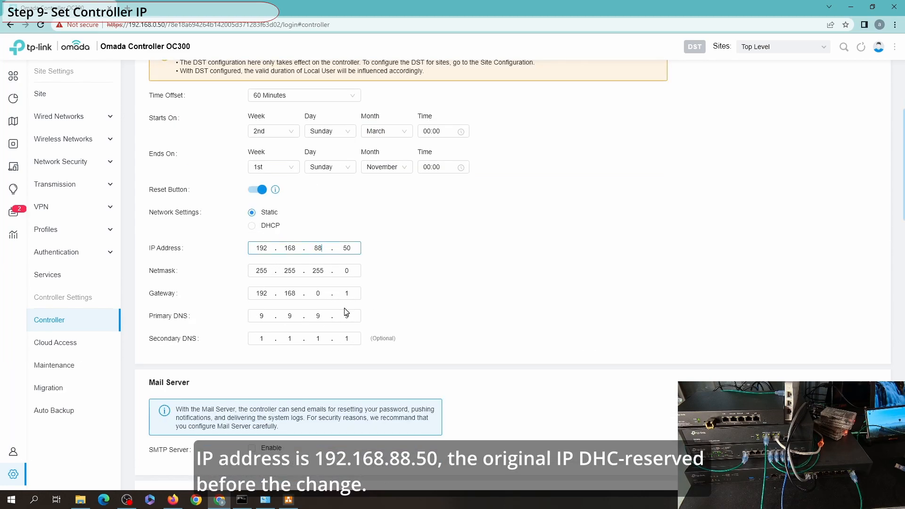
type("8")
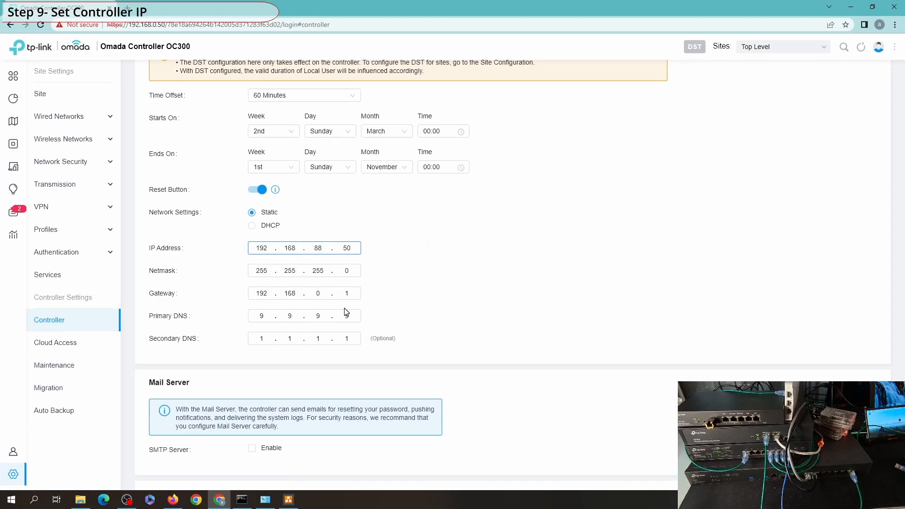
double_click(324, 290)
type("88")
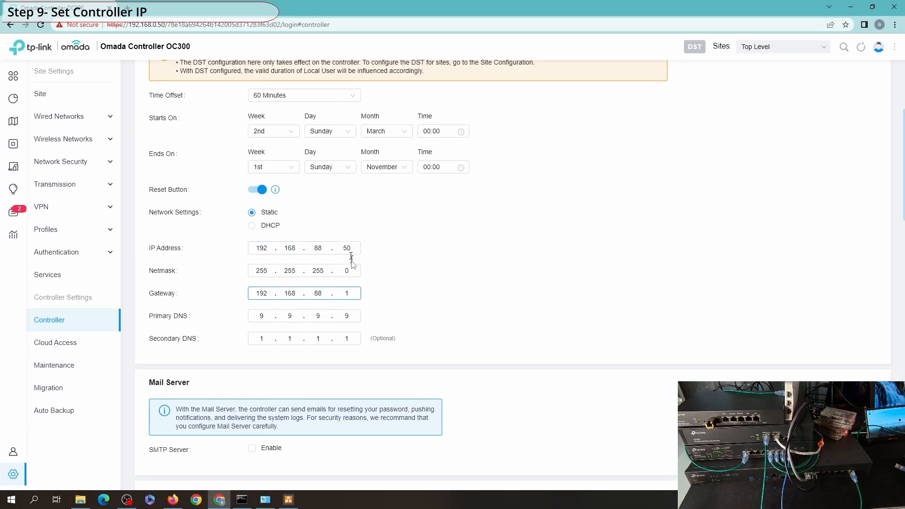
scroll(299, 347, "down", 20)
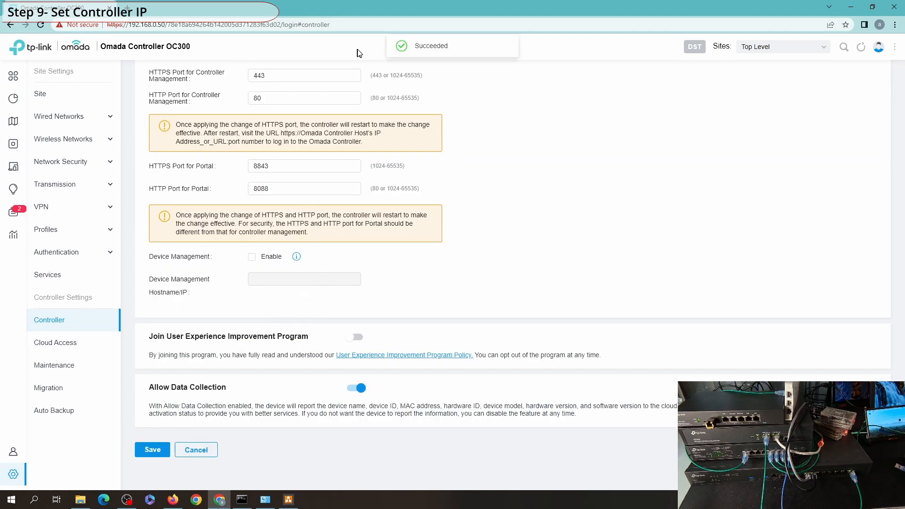
Step: Set the PC's Ethernet adapter to static IPv4 address 192.168.88.25 with default gateway 192.168.88.1
left_click(265, 500)
double_click(478, 148)
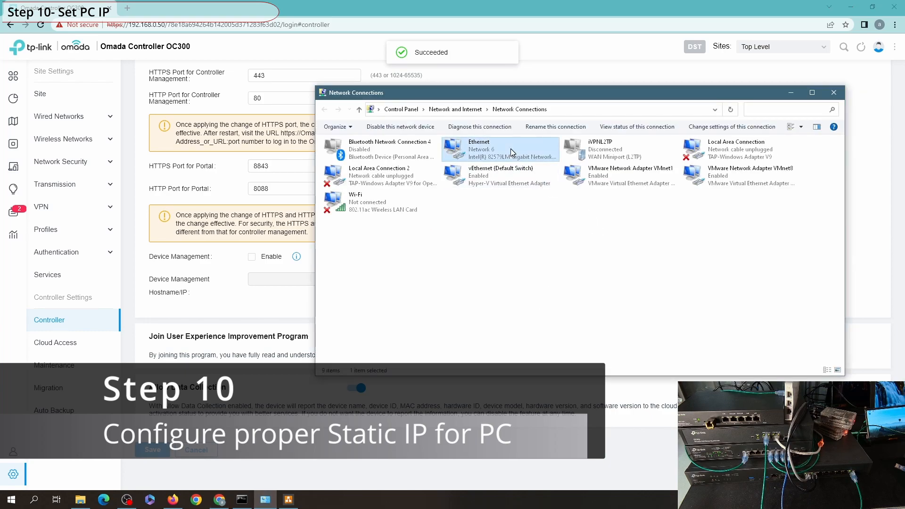
key("Return")
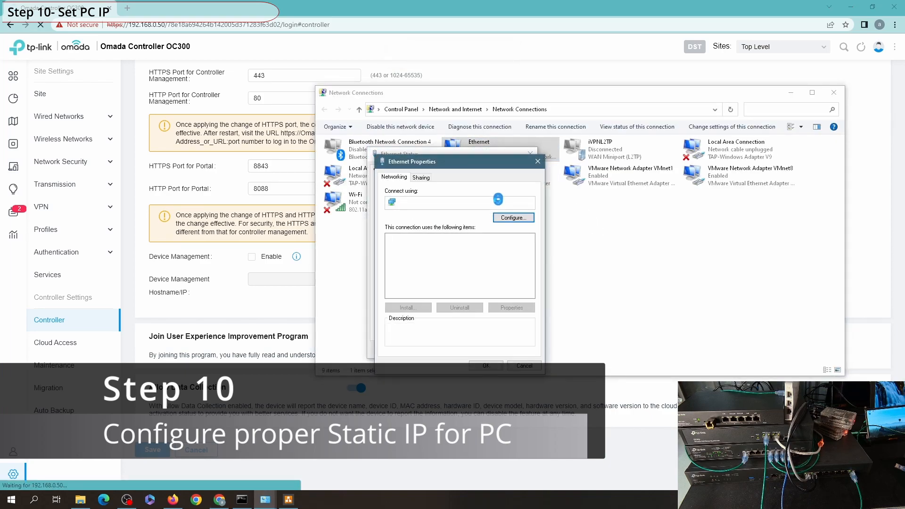
double_click(474, 272)
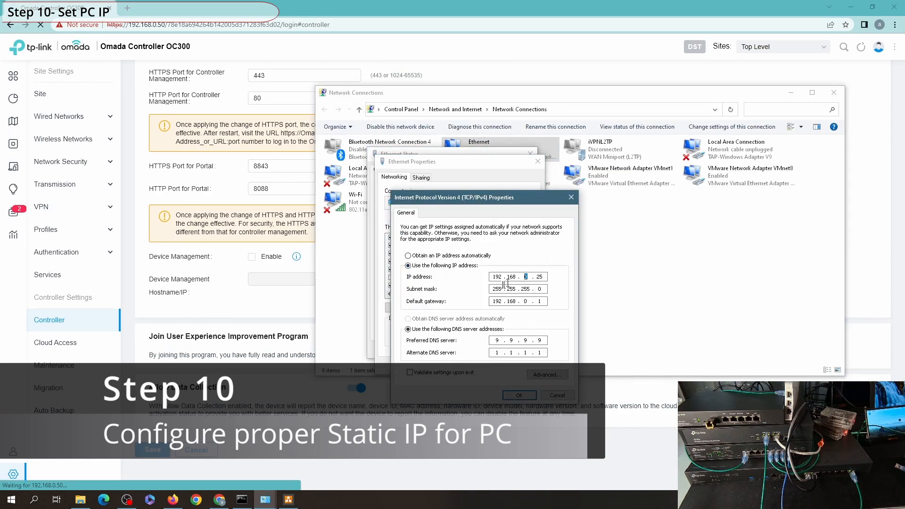
type("88")
double_click(525, 302)
type("88")
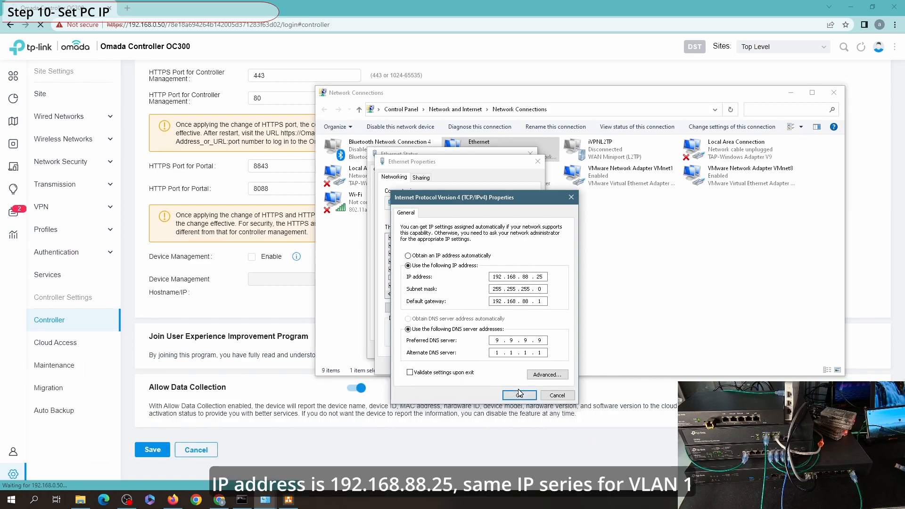
left_click(519, 395)
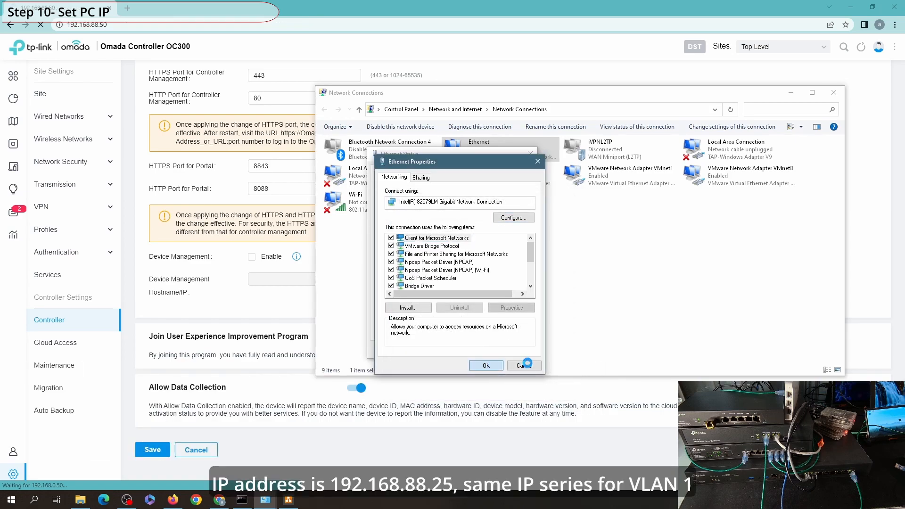
left_click(530, 364)
left_click(517, 350)
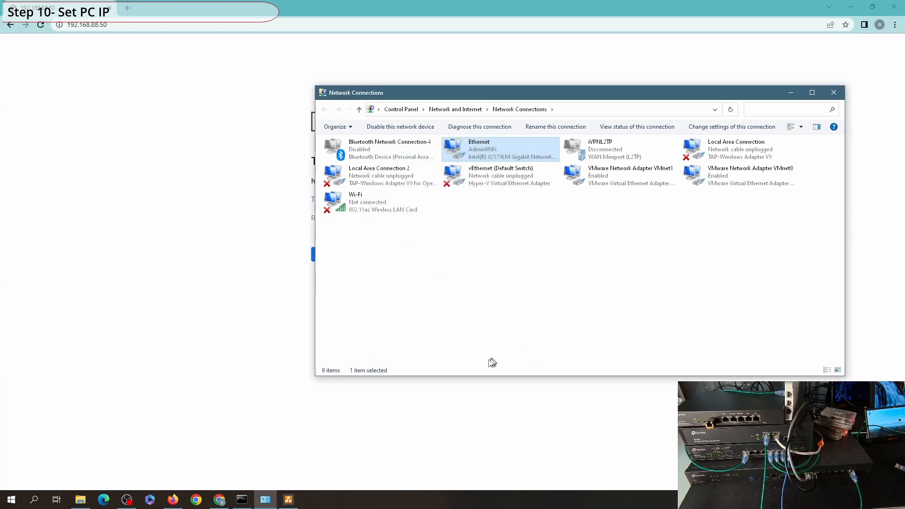
Step: Check the running ping and load the controller's device list at its new address, 192.168.88.50
key("alt+Tab")
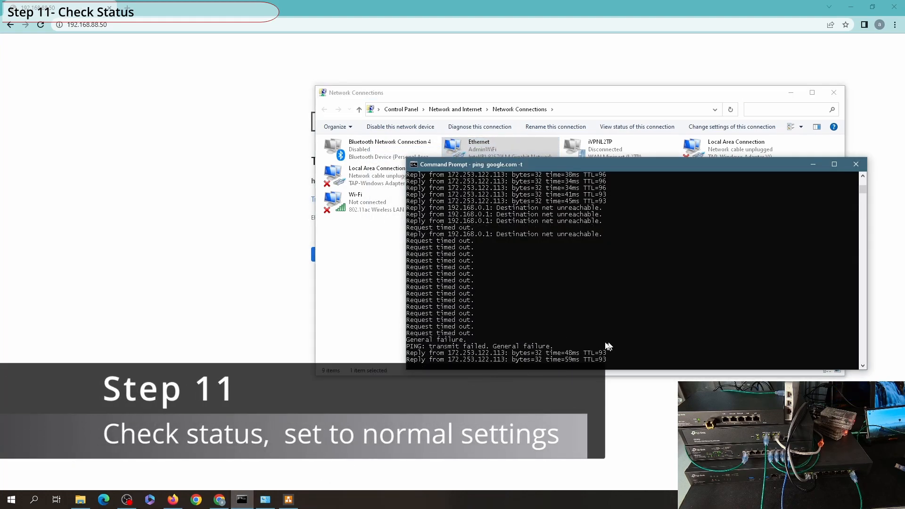
left_click(107, 26)
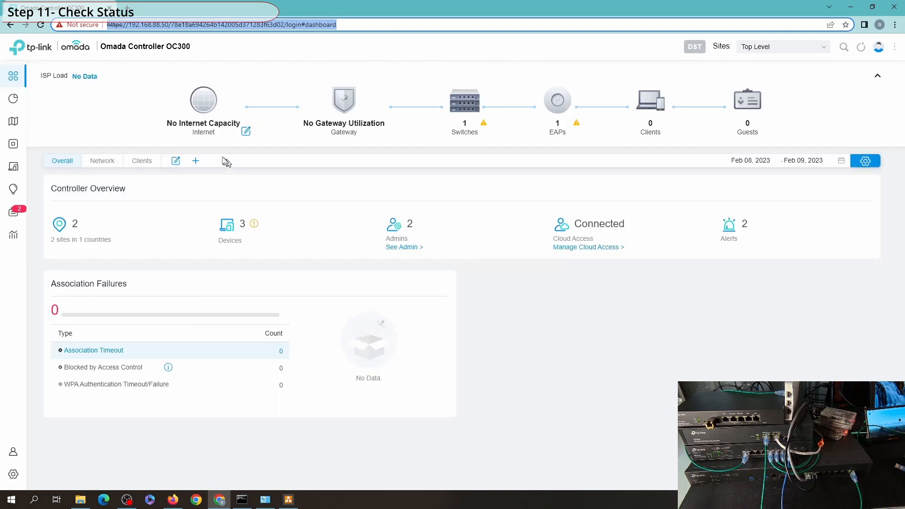
left_click(33, 145)
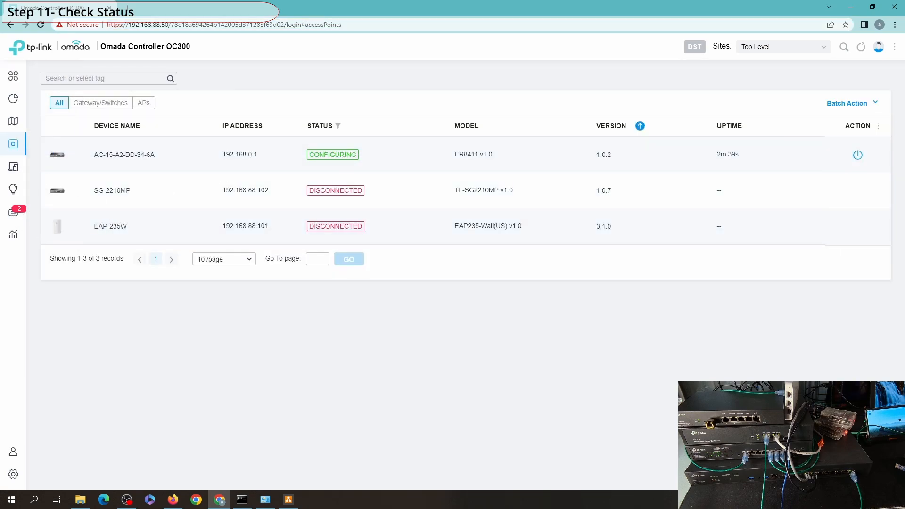
Step: Archive all unarchived alerts in the controller's log and return to the device list
left_click(31, 212)
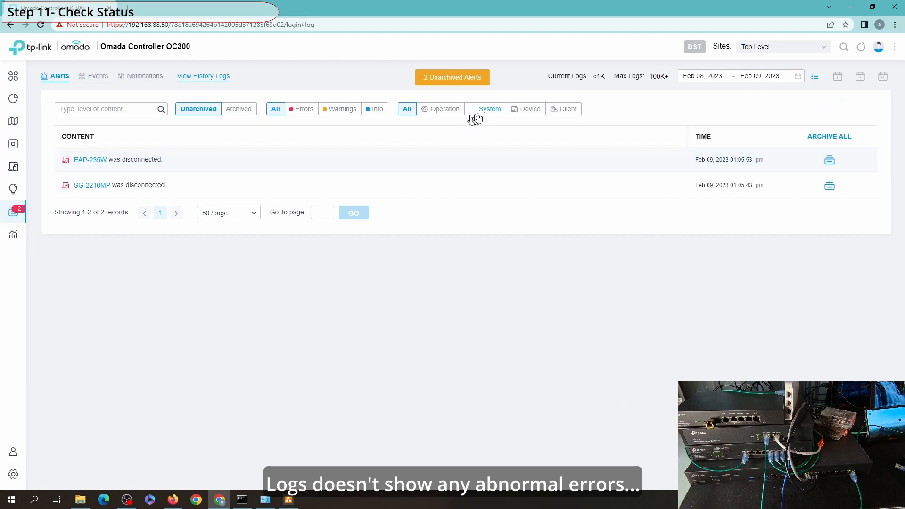
left_click(820, 137)
left_click(28, 149)
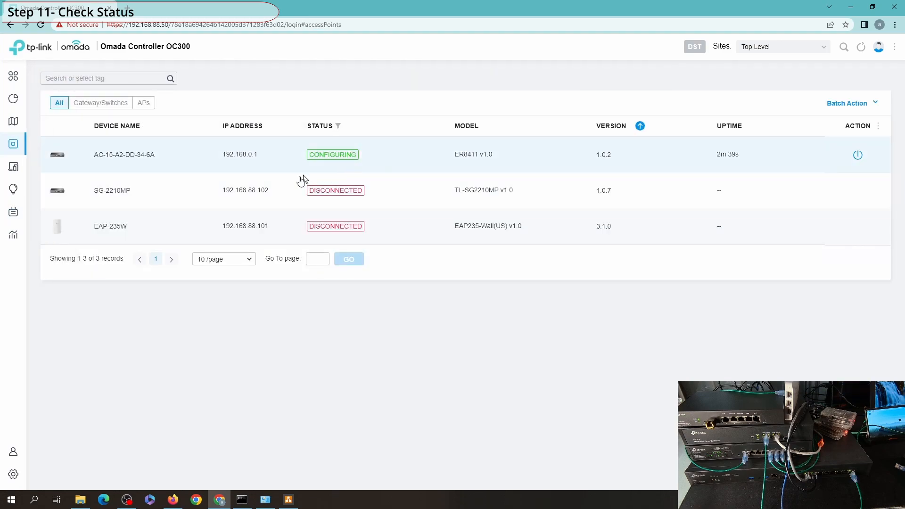
Step: Set the PC's Ethernet adapter to obtain its IPv4 address and DNS servers automatically
left_click(265, 500)
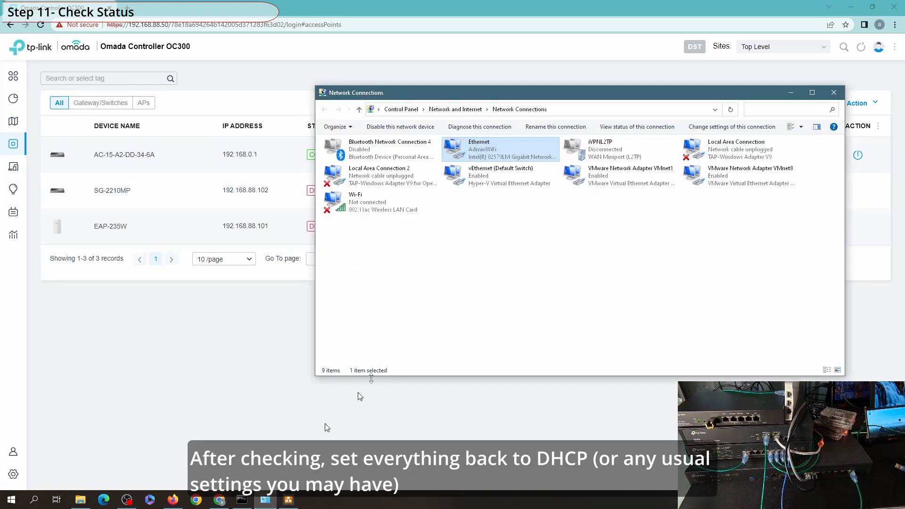
double_click(490, 153)
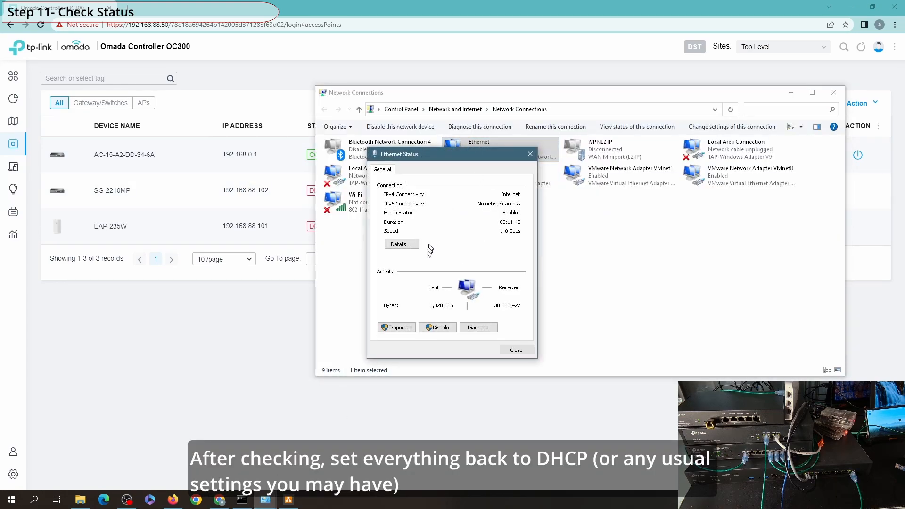
scroll(461, 261, "down", 1)
double_click(462, 269)
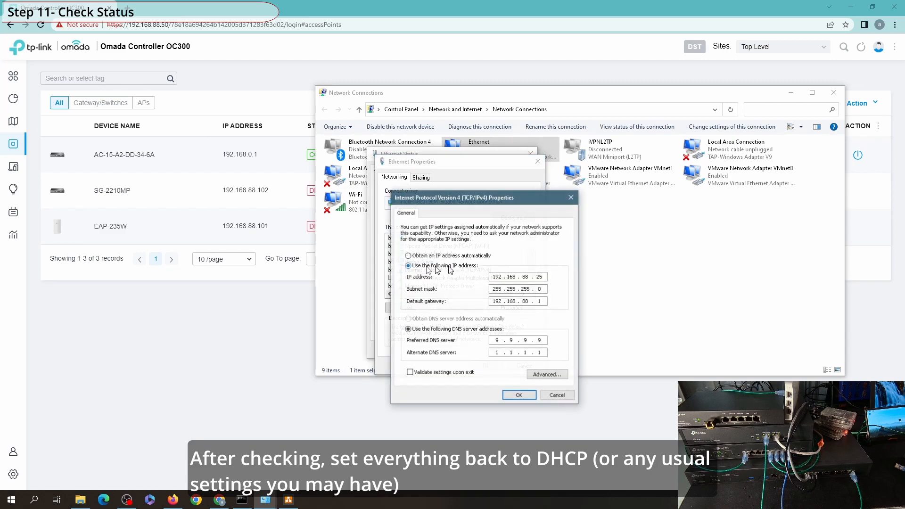
left_click(435, 256)
left_click(425, 319)
left_click(519, 395)
left_click(486, 364)
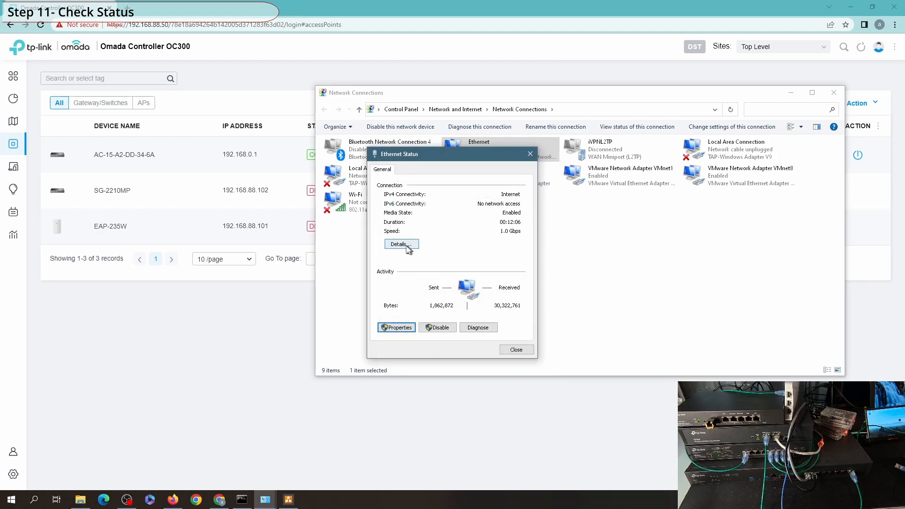
Step: Examine the Ethernet connection details for the DHCP-assigned address and gateway, and close the status windows
left_click(389, 243)
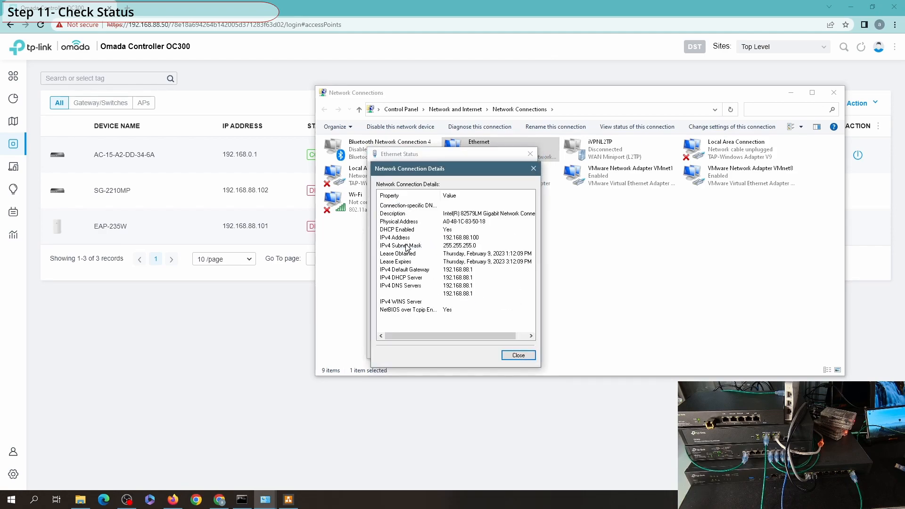
left_click(518, 356)
left_click(516, 350)
Step: Switch the controller's network settings from Static to DHCP and save the controller settings
left_click(14, 474)
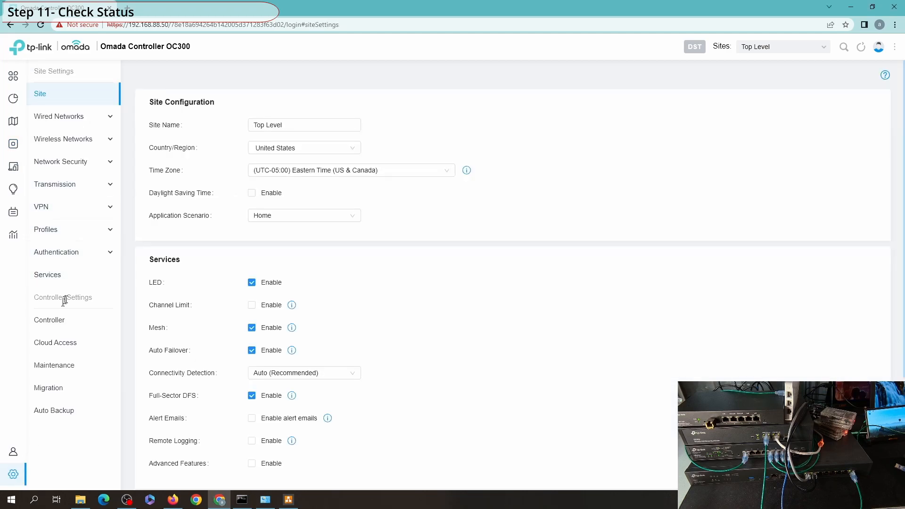
left_click(52, 320)
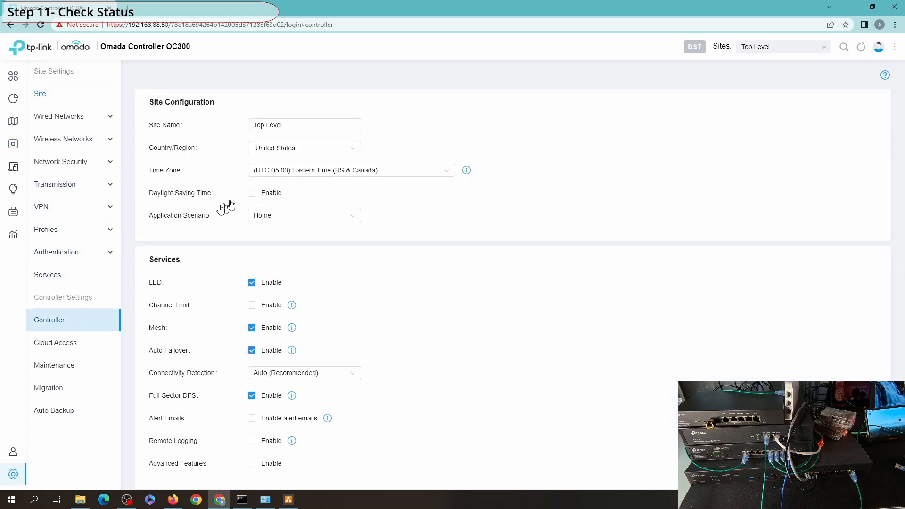
scroll(302, 245, "down", 3)
left_click(255, 273)
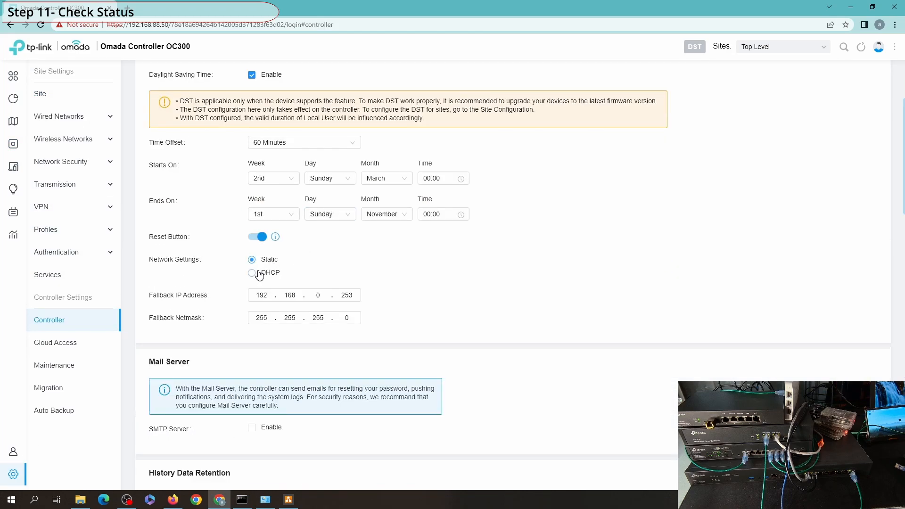
scroll(283, 283, "down", 12)
scroll(245, 358, "down", 8)
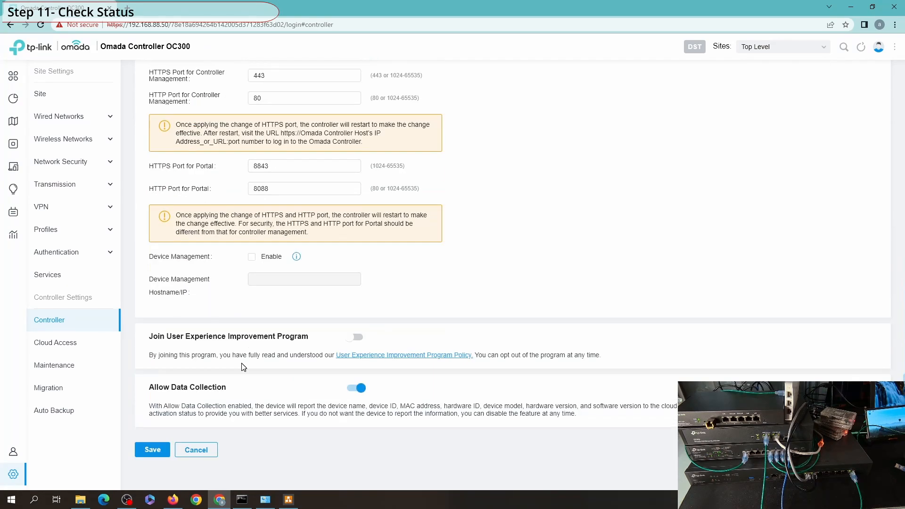
left_click(150, 449)
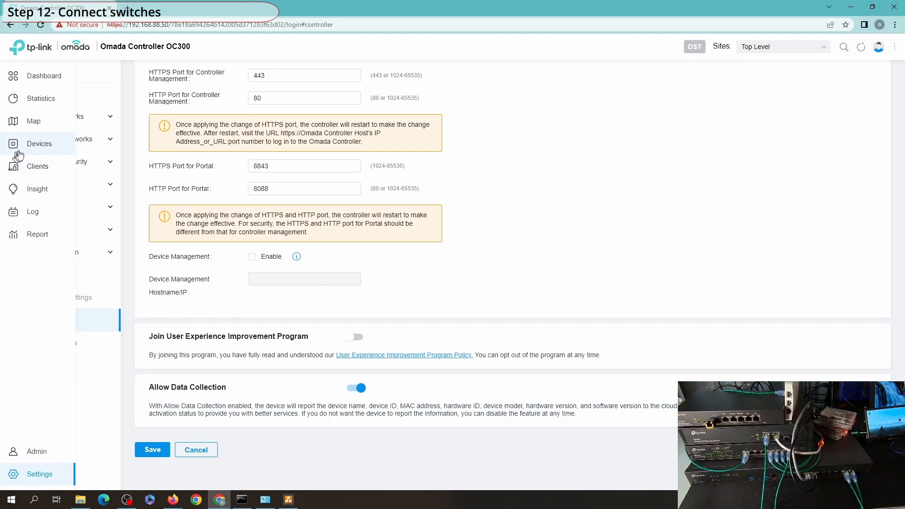
Step: Return to the controller's device list and refresh it to check the gateway, switch and access point status
left_click(30, 146)
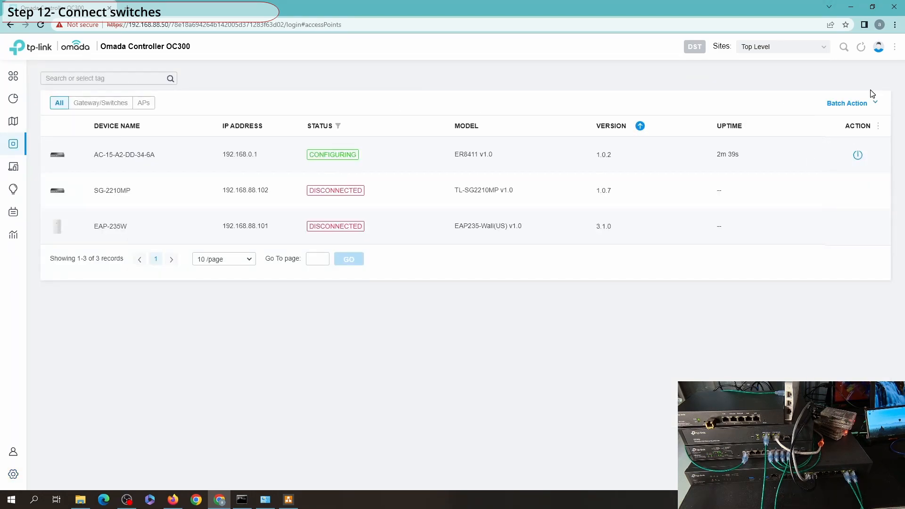
left_click(862, 48)
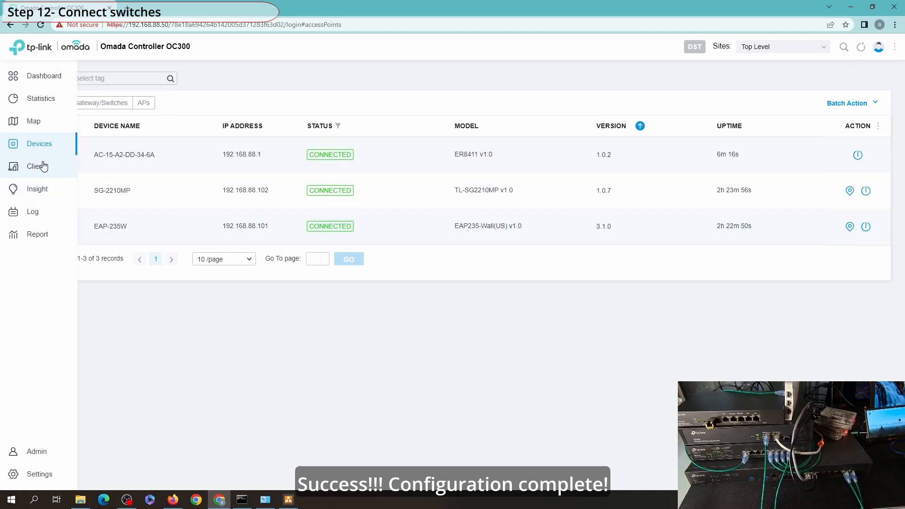
Step: Review the connected clients and the site's wired Internet and LAN network settings
left_click(37, 169)
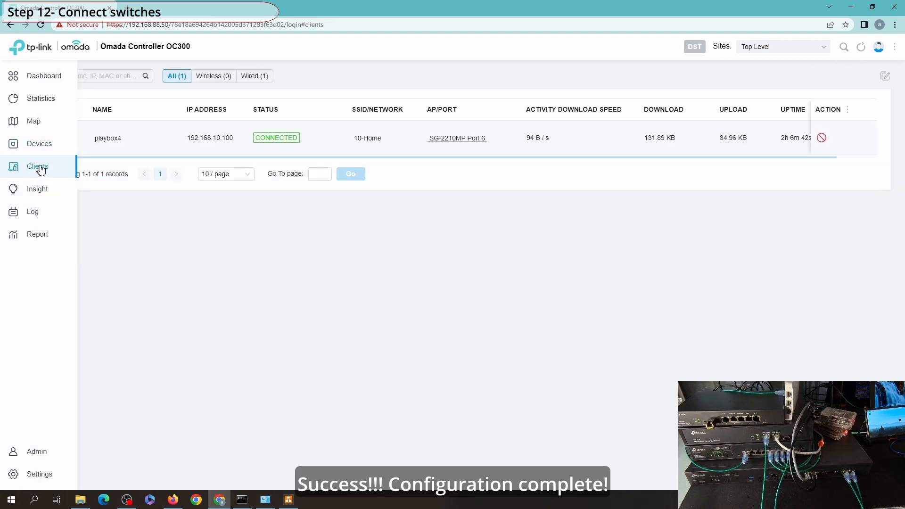
left_click(40, 76)
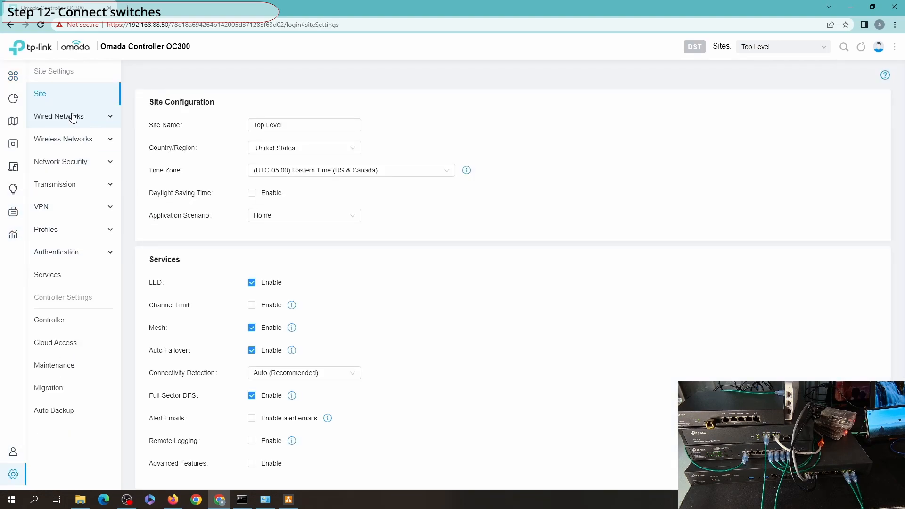
left_click(73, 117)
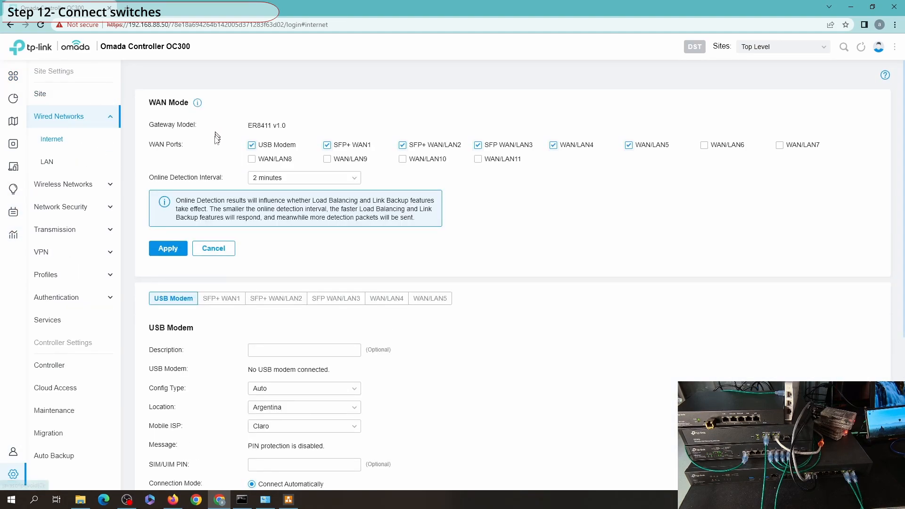
left_click(47, 161)
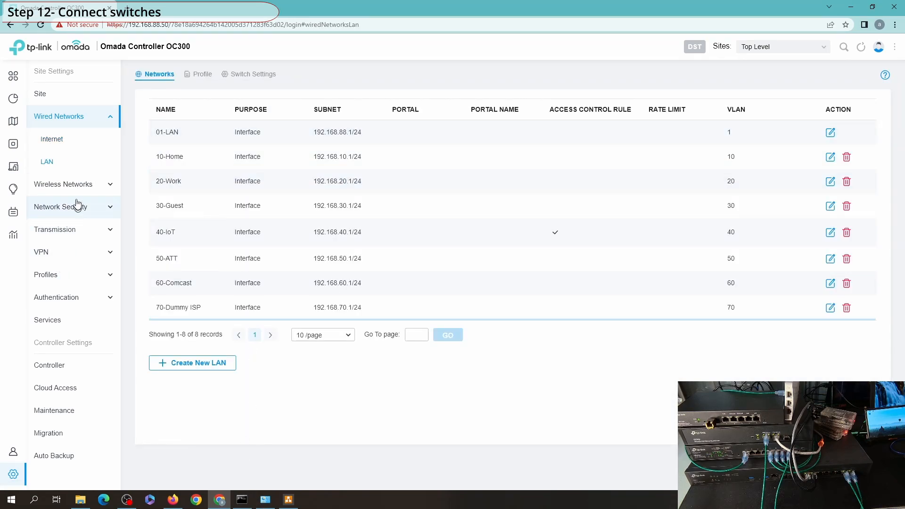
Step: Review the site's wireless networks and DHCP reservations, and return to the connected clients list
left_click(66, 186)
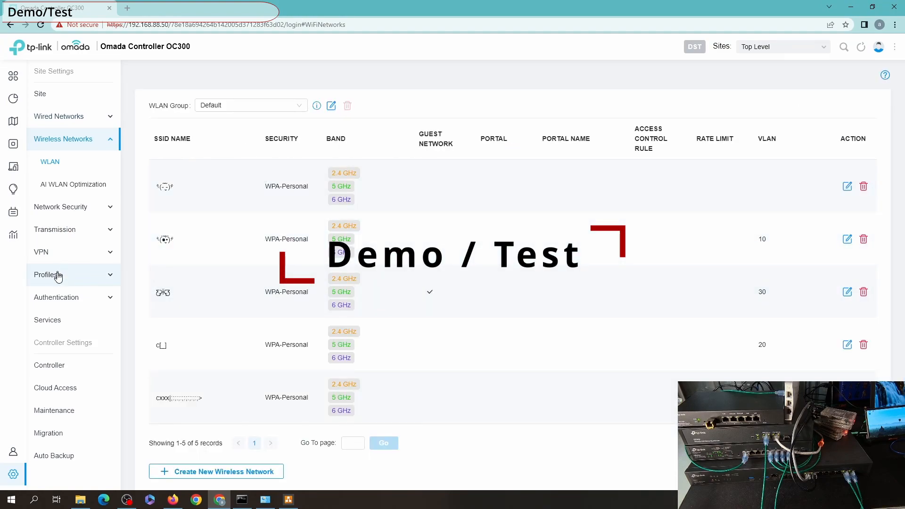
left_click(53, 320)
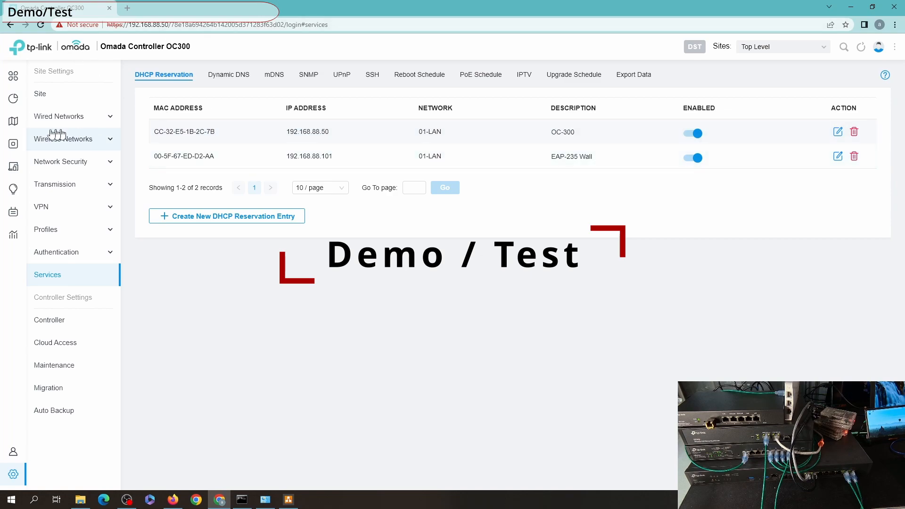
left_click(15, 145)
left_click(15, 168)
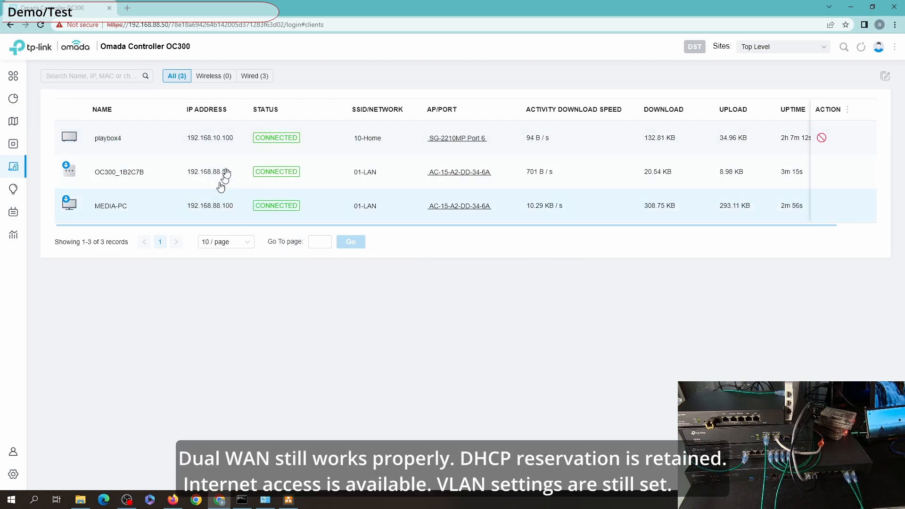
Step: Reboot the powered devices on ports 7, 6 and 5 of the SG-2210MP switch using PoE Recovery, and close its details
left_click(19, 143)
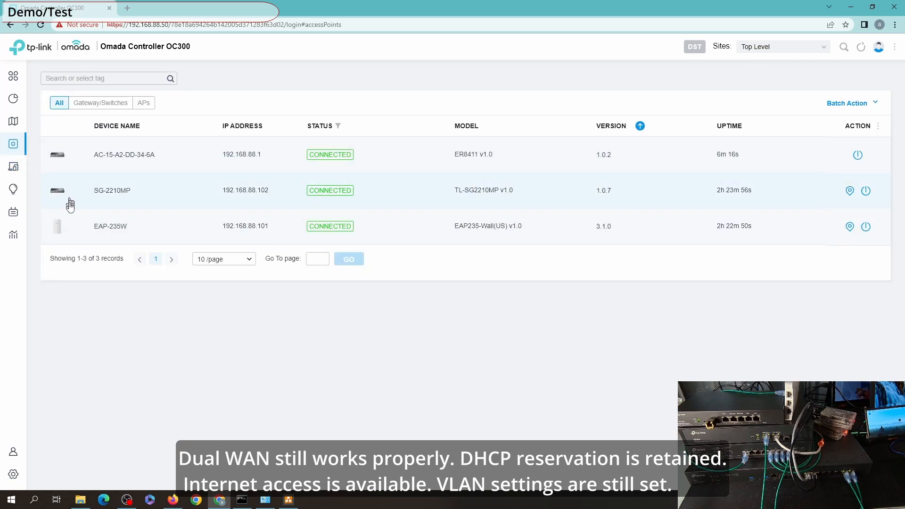
left_click(72, 195)
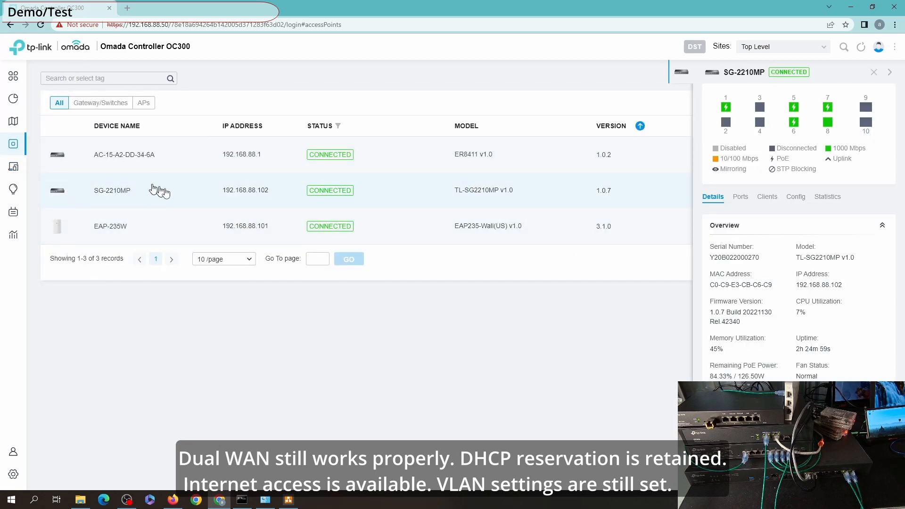
left_click(740, 198)
scroll(816, 330, "down", 2)
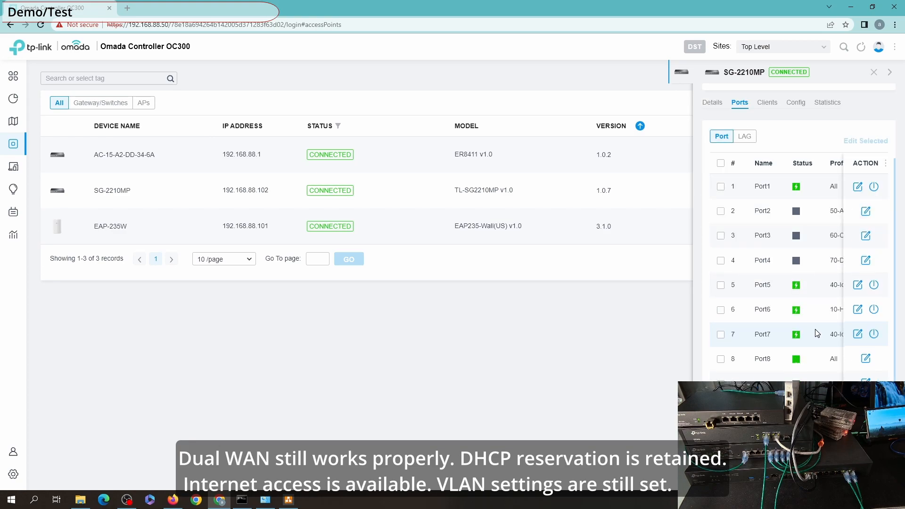
left_click(874, 335)
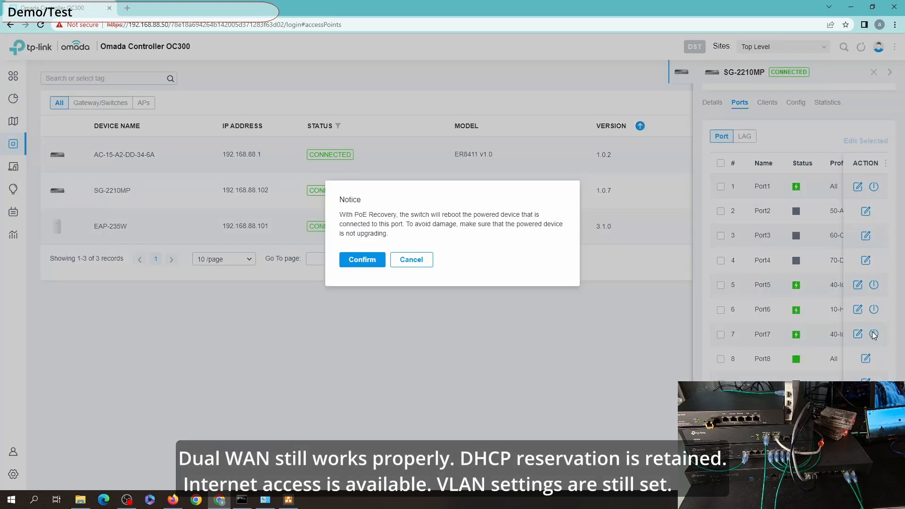
left_click(360, 260)
left_click(874, 309)
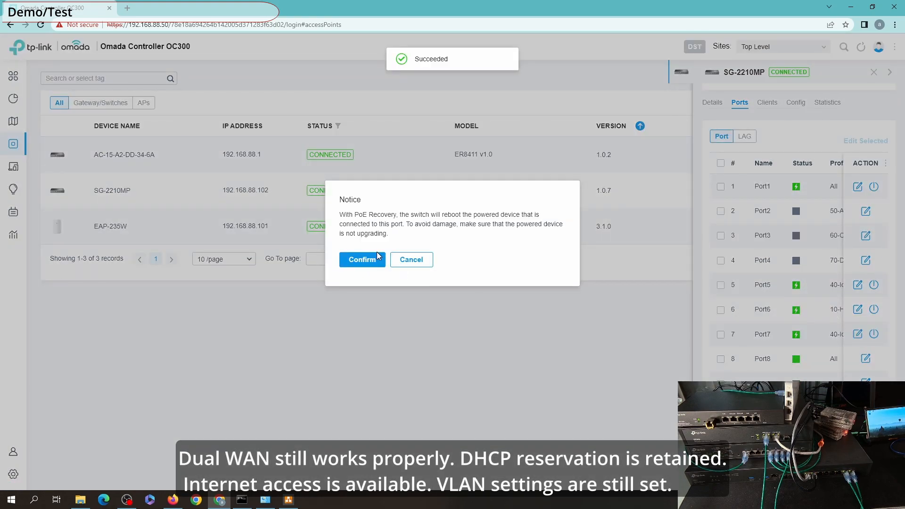
left_click(360, 260)
left_click(874, 286)
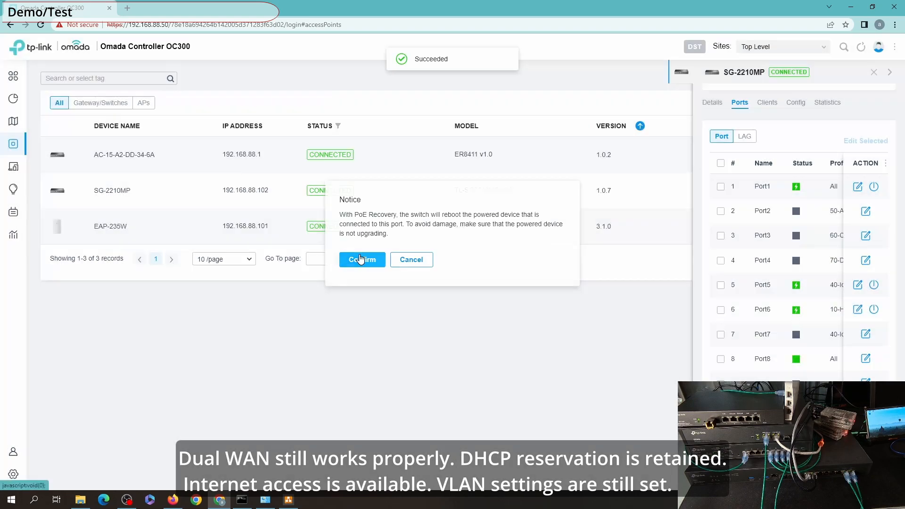
left_click(360, 260)
left_click(873, 72)
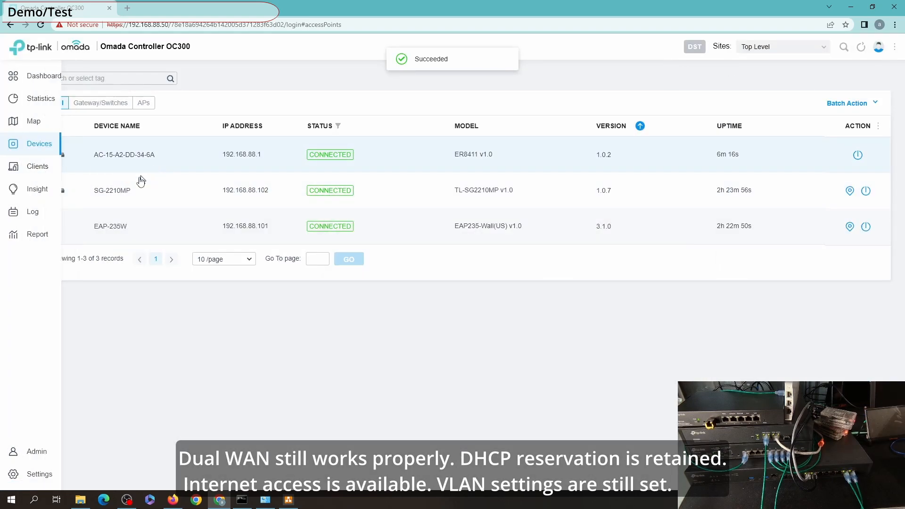
Step: Refresh the controller data and check the client and device lists for reconnected equipment
left_click(31, 164)
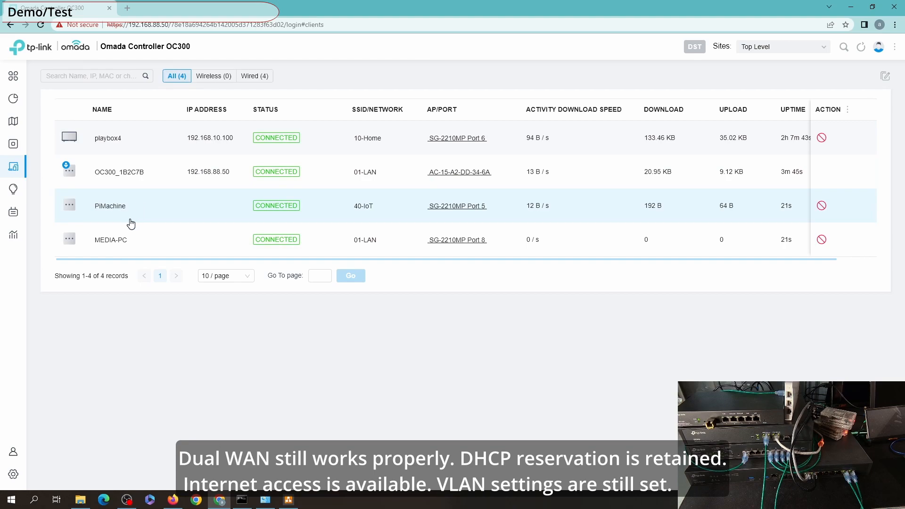
left_click(862, 47)
left_click(31, 148)
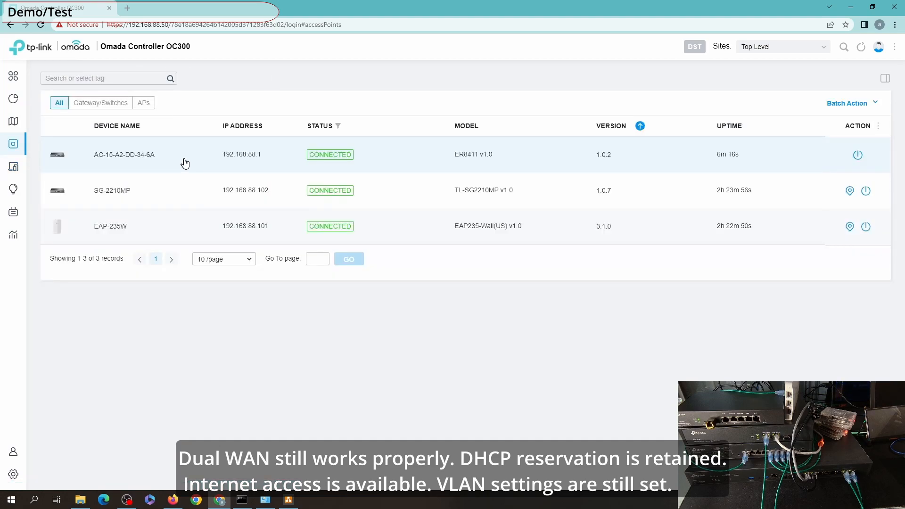
left_click(29, 166)
Step: Archive all unarchived alerts in the controller log, and return to the clients list
left_click(21, 215)
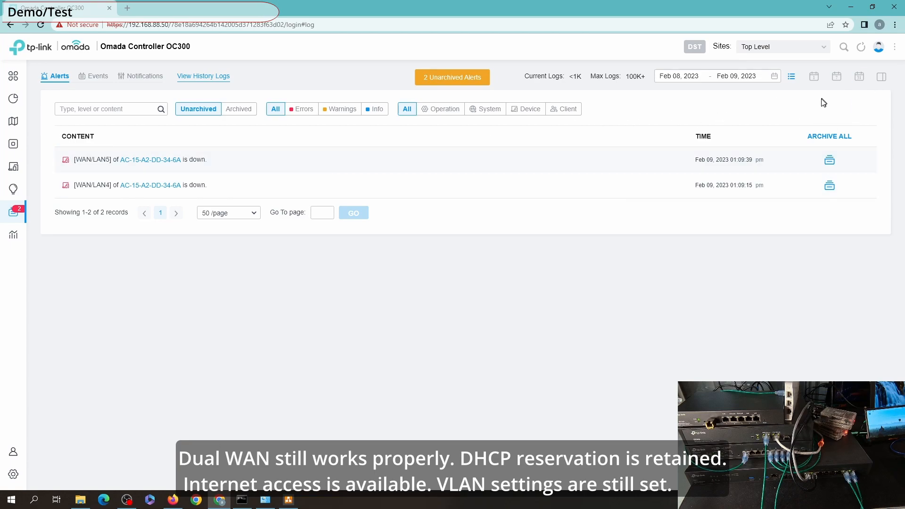
left_click(830, 137)
mouse_move(25, 154)
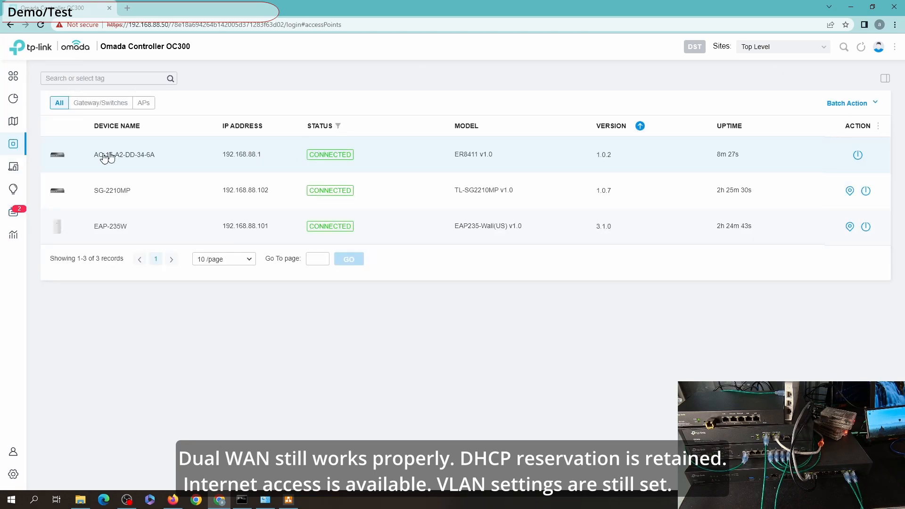
left_click(29, 166)
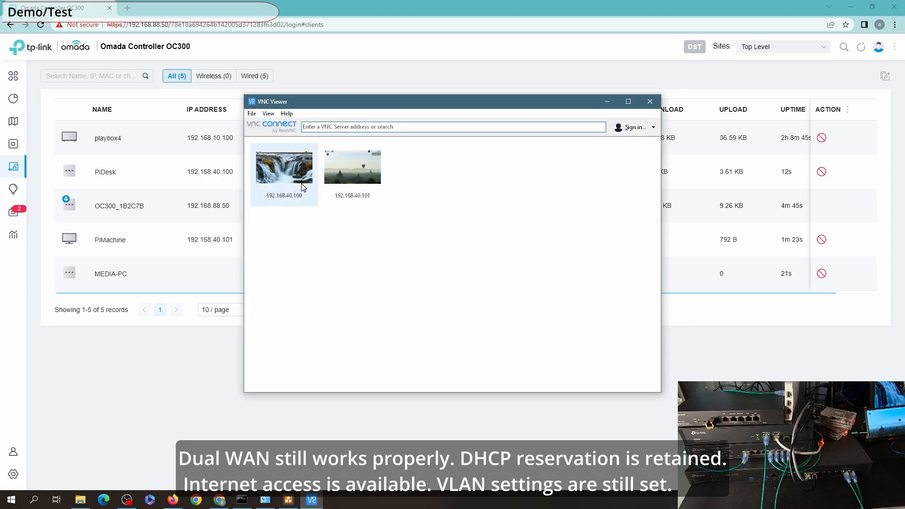
Step: Connect to the remote desktops at 192.168.40.100 and 192.168.40.101 in VNC Viewer
double_click(301, 180)
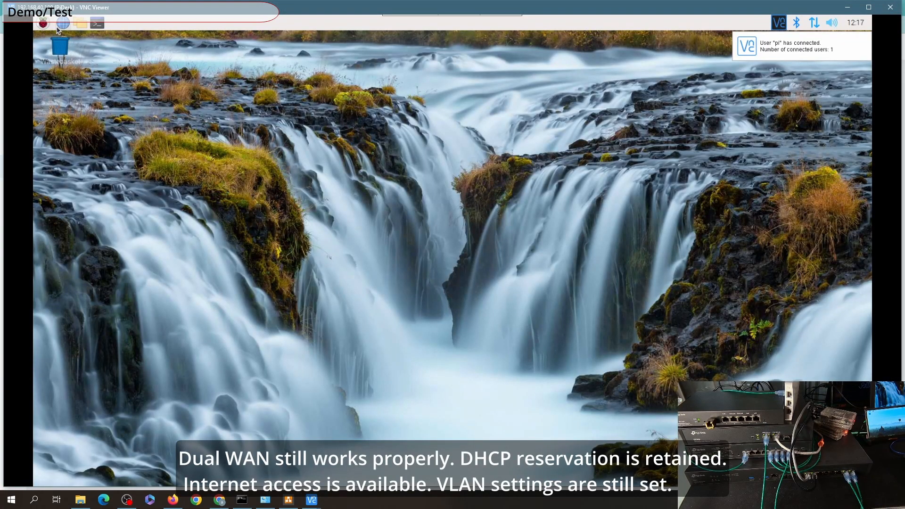
left_click(312, 500)
left_click(259, 455)
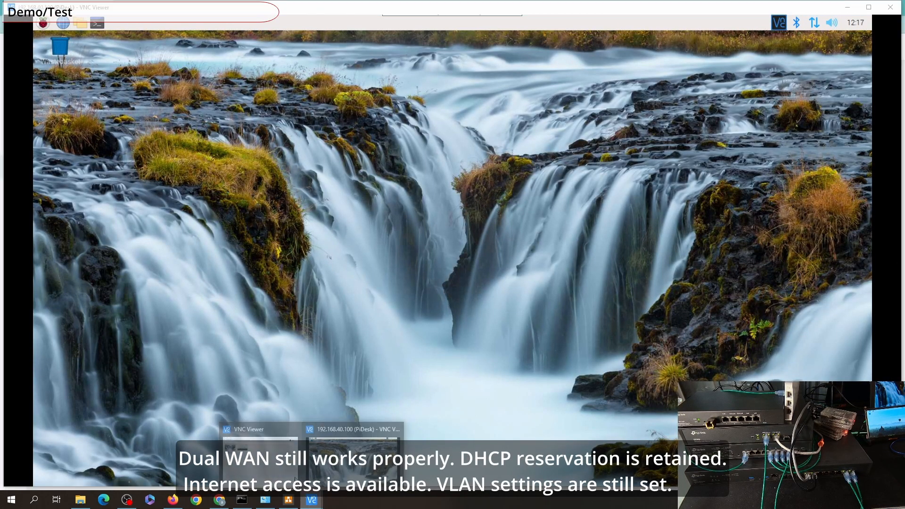
double_click(350, 154)
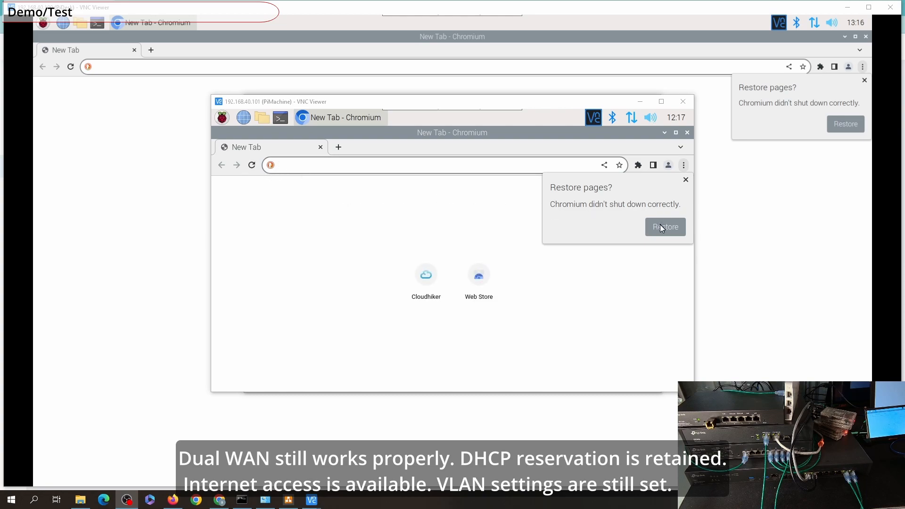
Step: Restore the previous Chromium pages on both remote desktops, and show the Live Cyber Threat Map full screen
left_click(665, 224)
left_click(845, 125)
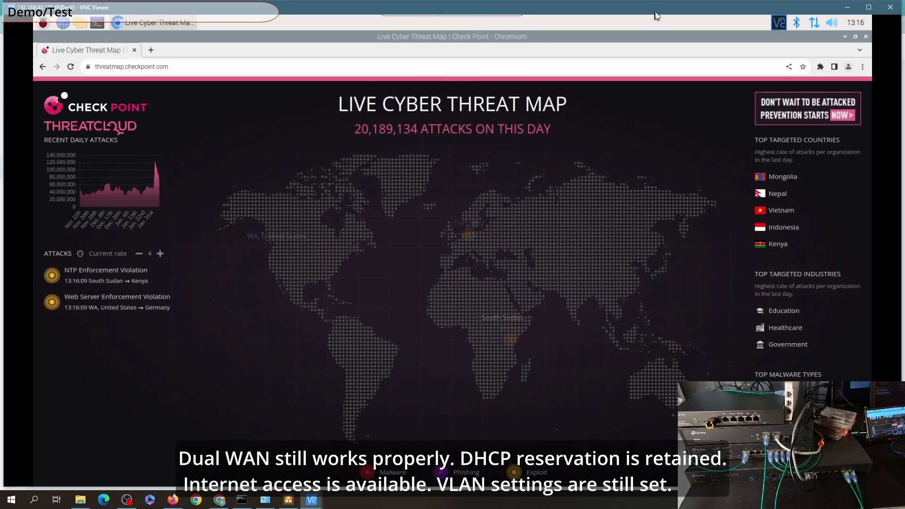
key("F11")
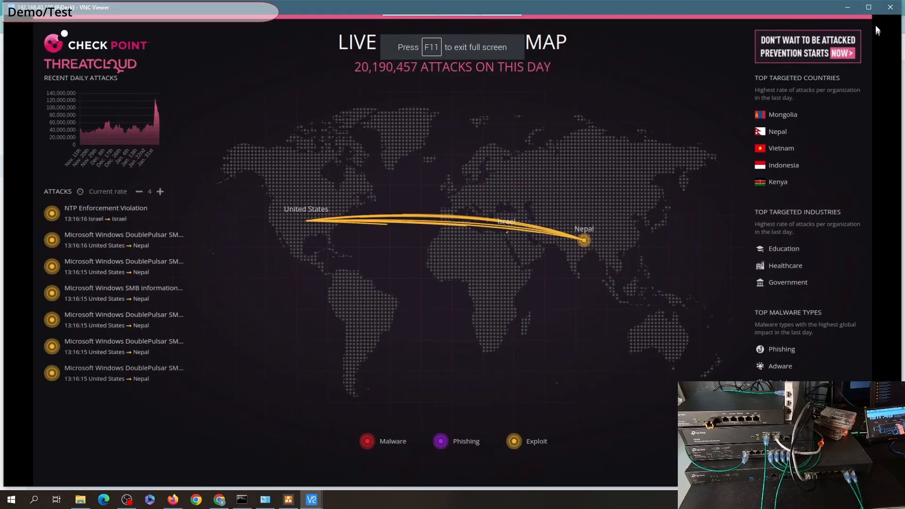
Step: Close both remote desktop sessions, putting PiMachine's browser page in full screen before closing it, and return to the controller log
left_click(890, 7)
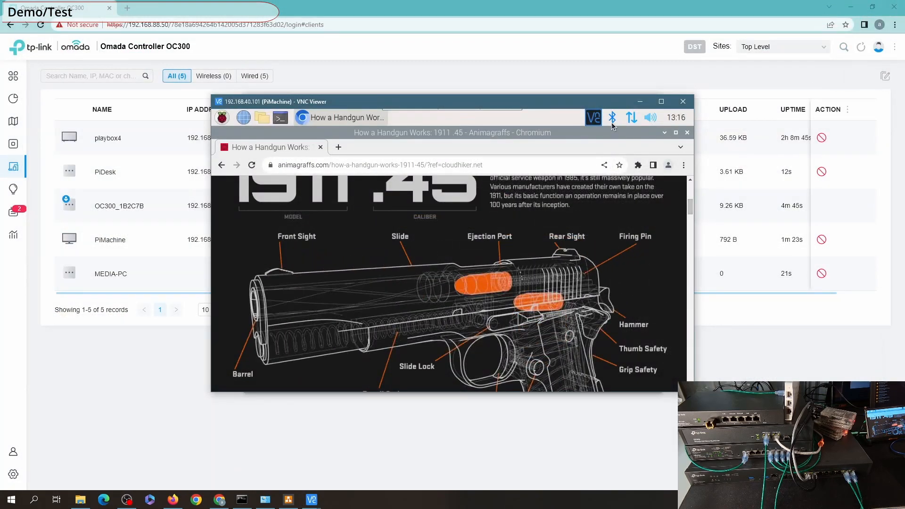
key("F11")
left_click(683, 101)
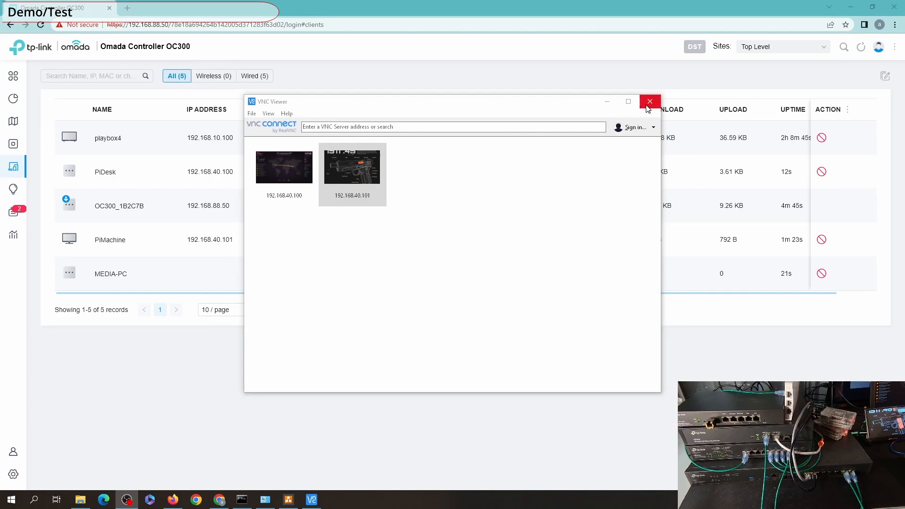
mouse_move(5, 215)
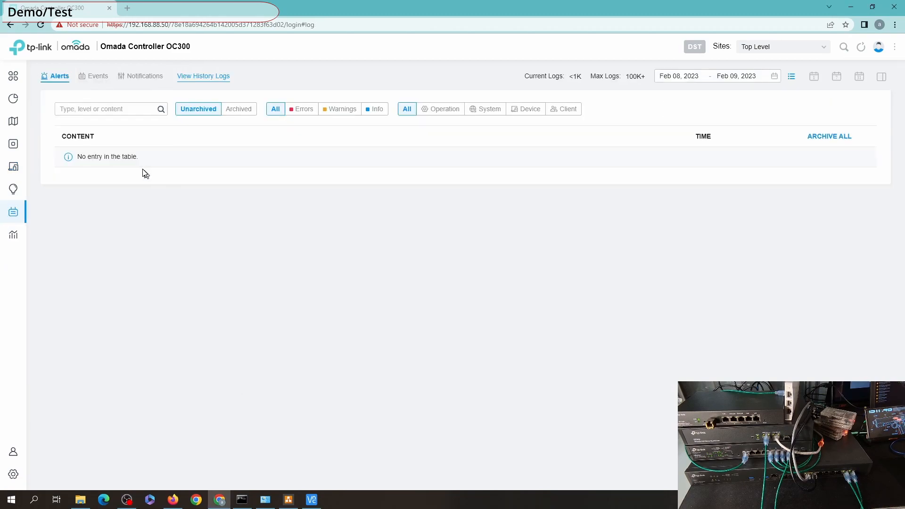
Step: Load cnn.com and yahoo.com in separate new browser tabs to test internet access
left_click(128, 9)
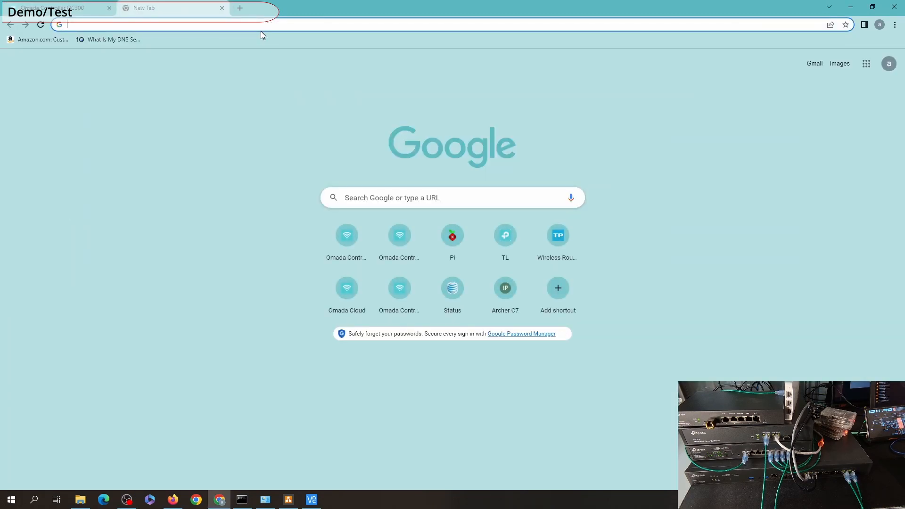
type("cnn")
key("Return")
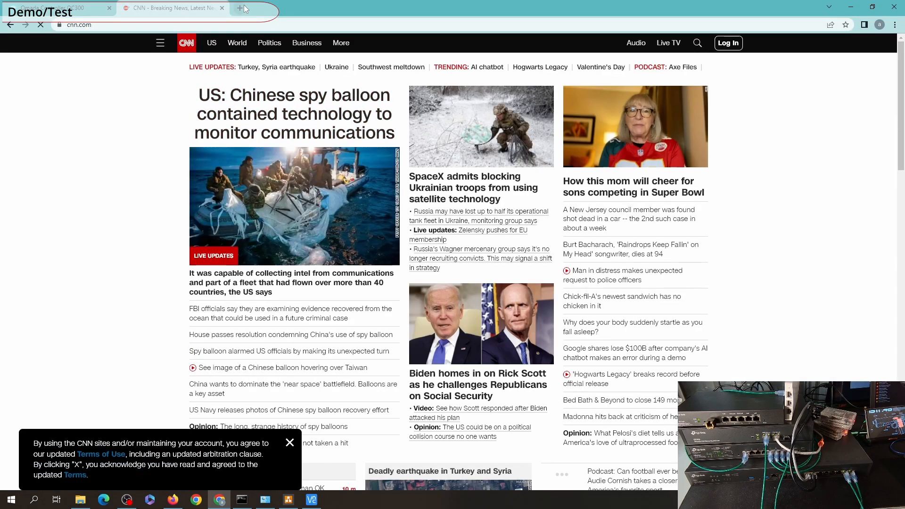
key("ctrl+t")
type("yahoo")
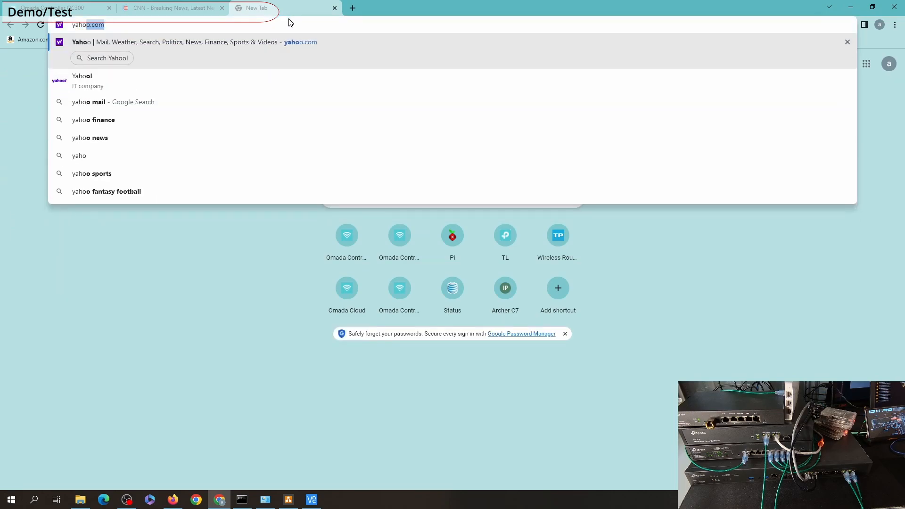
key("Return")
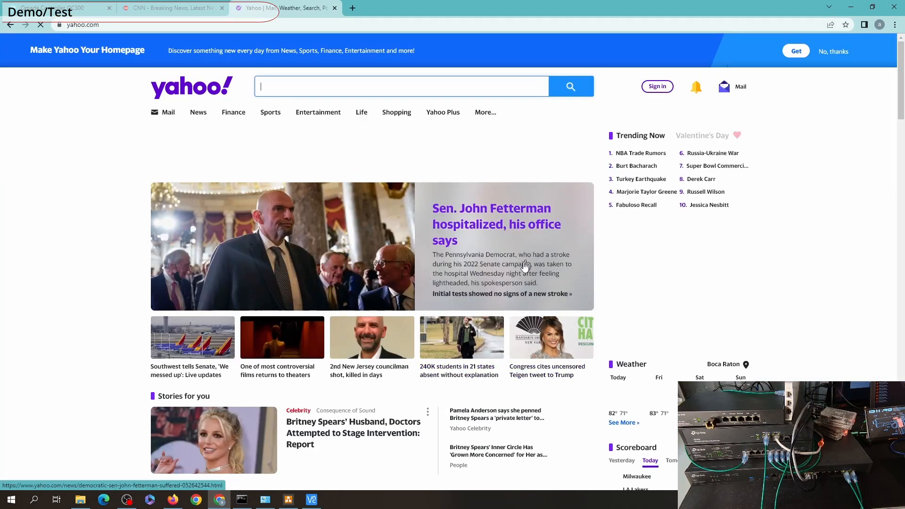
Step: Return from the news pages to the Omada controller and check its device list
left_click(171, 8)
left_click(54, 8)
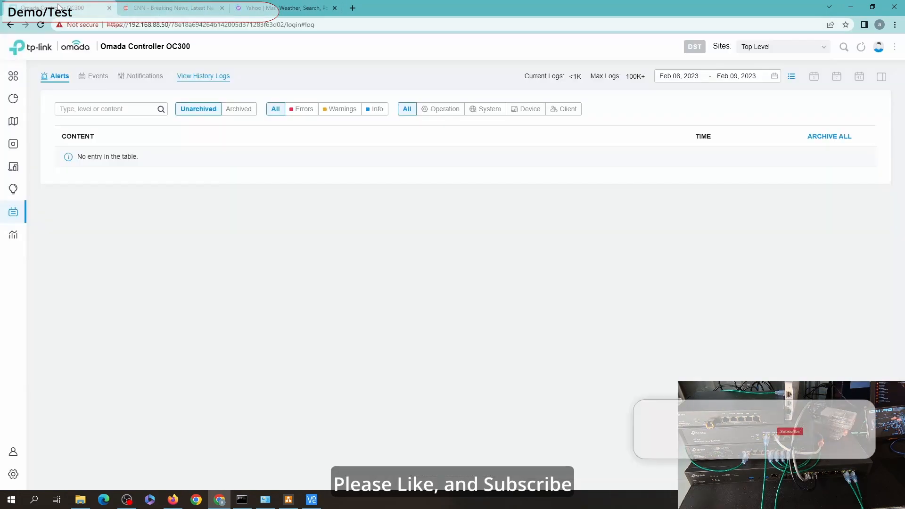
left_click(38, 149)
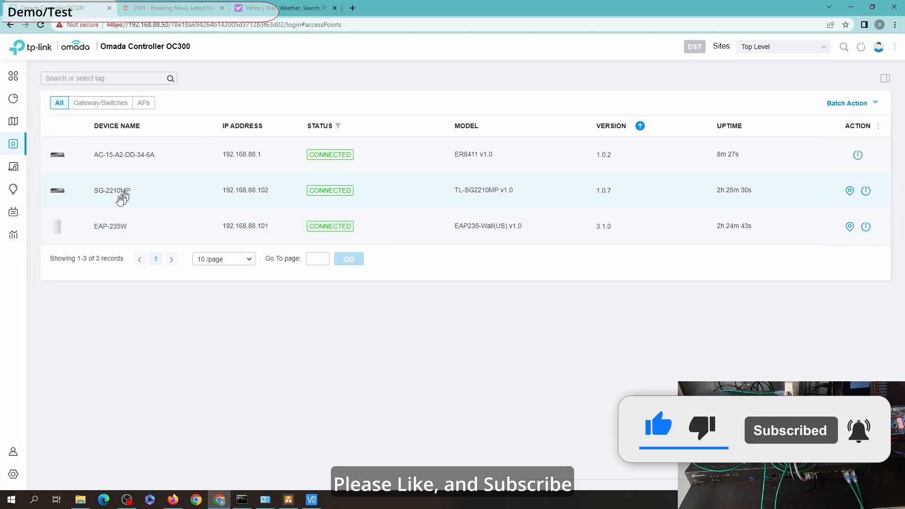
Step: In Command Prompt, stop the running ping, run "ping google.com -t" again, stop it and clear the output with cls
left_click(241, 499)
key("ctrl+c")
key("Up")
key("Return")
key("ctrl+c")
type("cls")
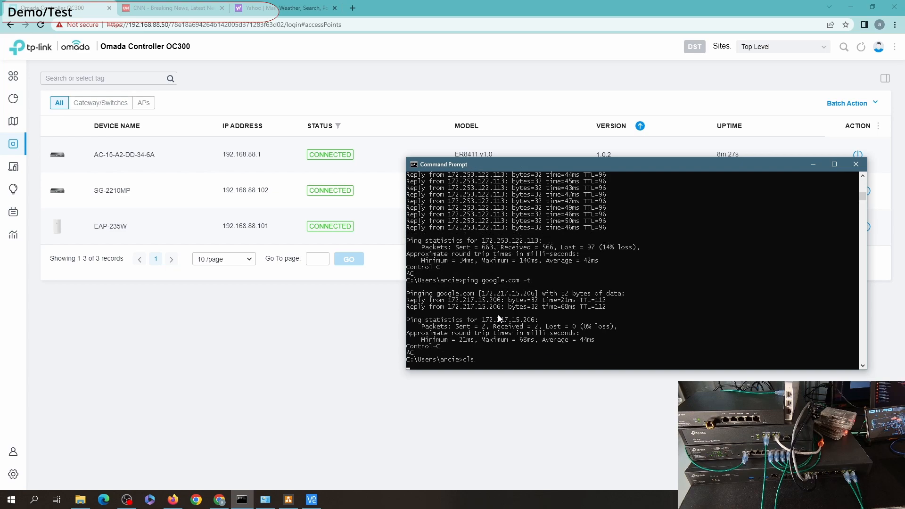